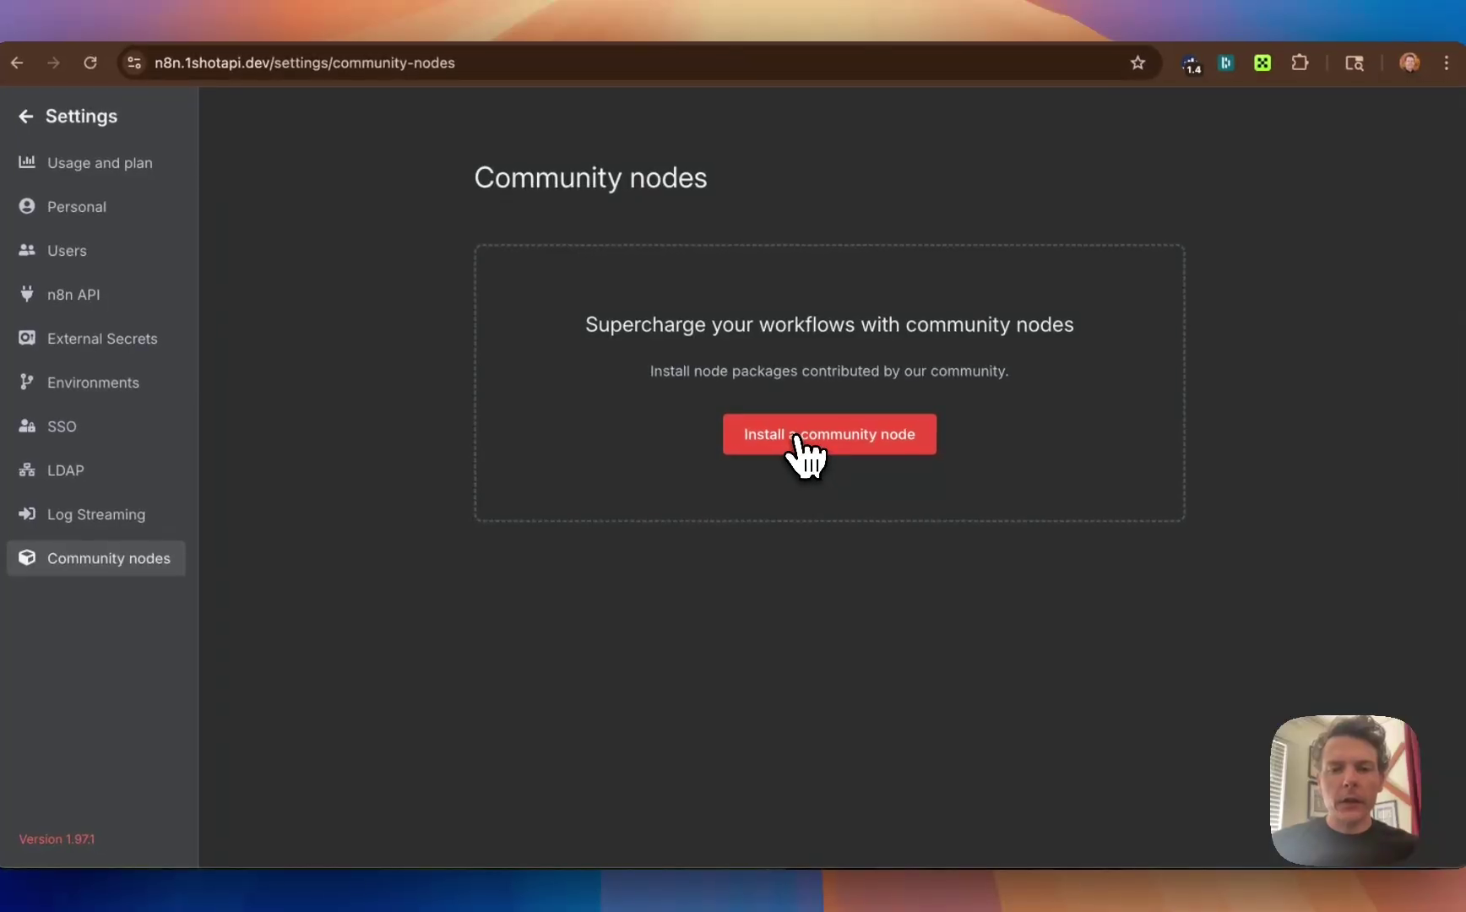
- Install the community node package n8n-nodes-1shot, accepting the risks of unverified code
{"action": "left_click", "coordinate": [799, 437]}
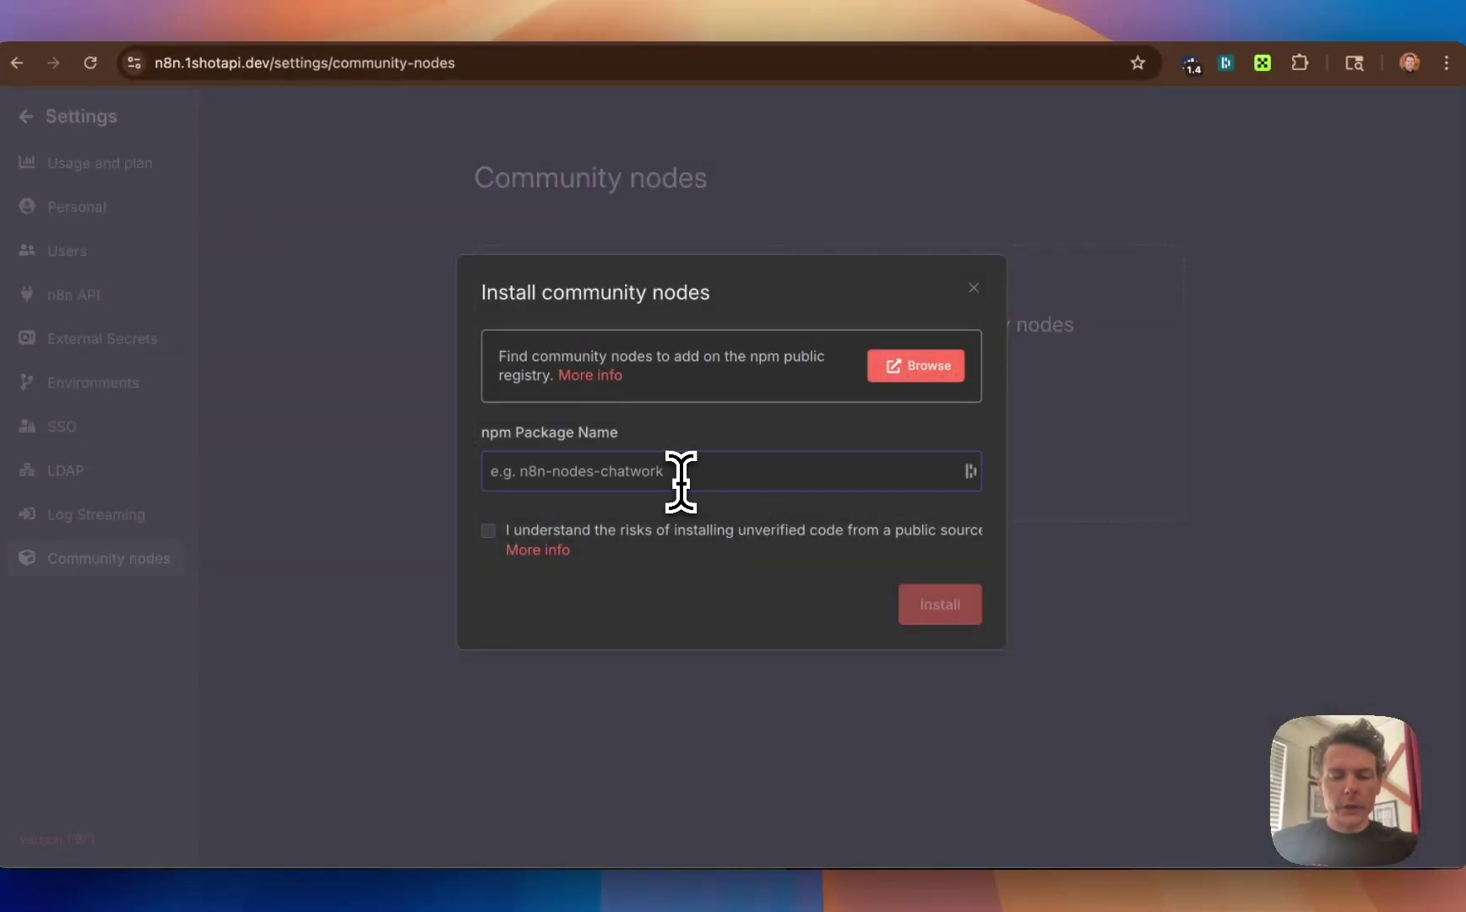
{"action": "type", "text": "n8n-nodes-1shot"}
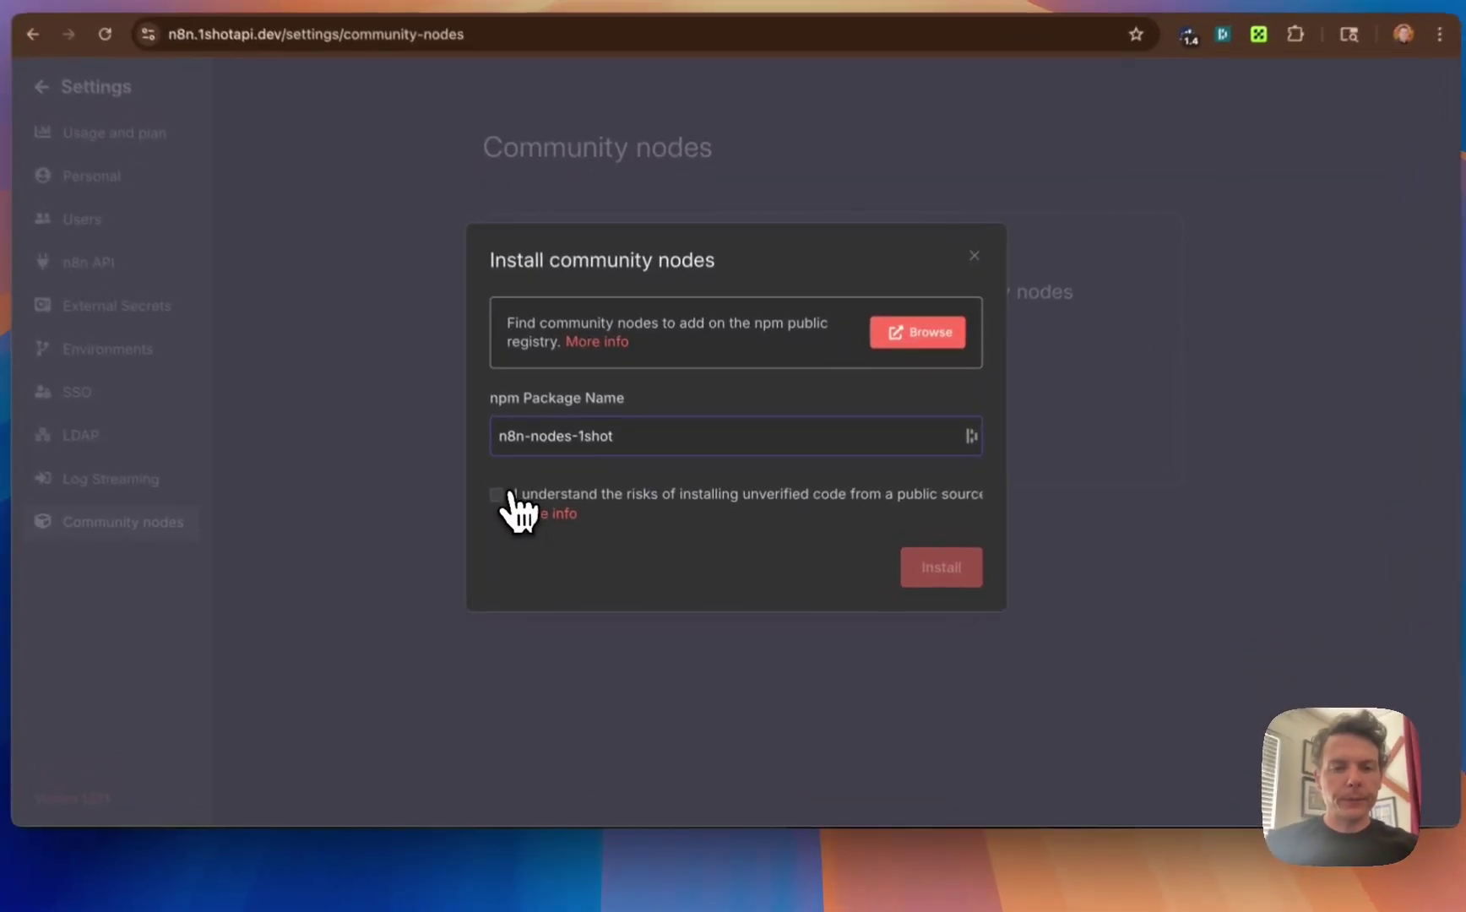
{"action": "left_click", "coordinate": [524, 520]}
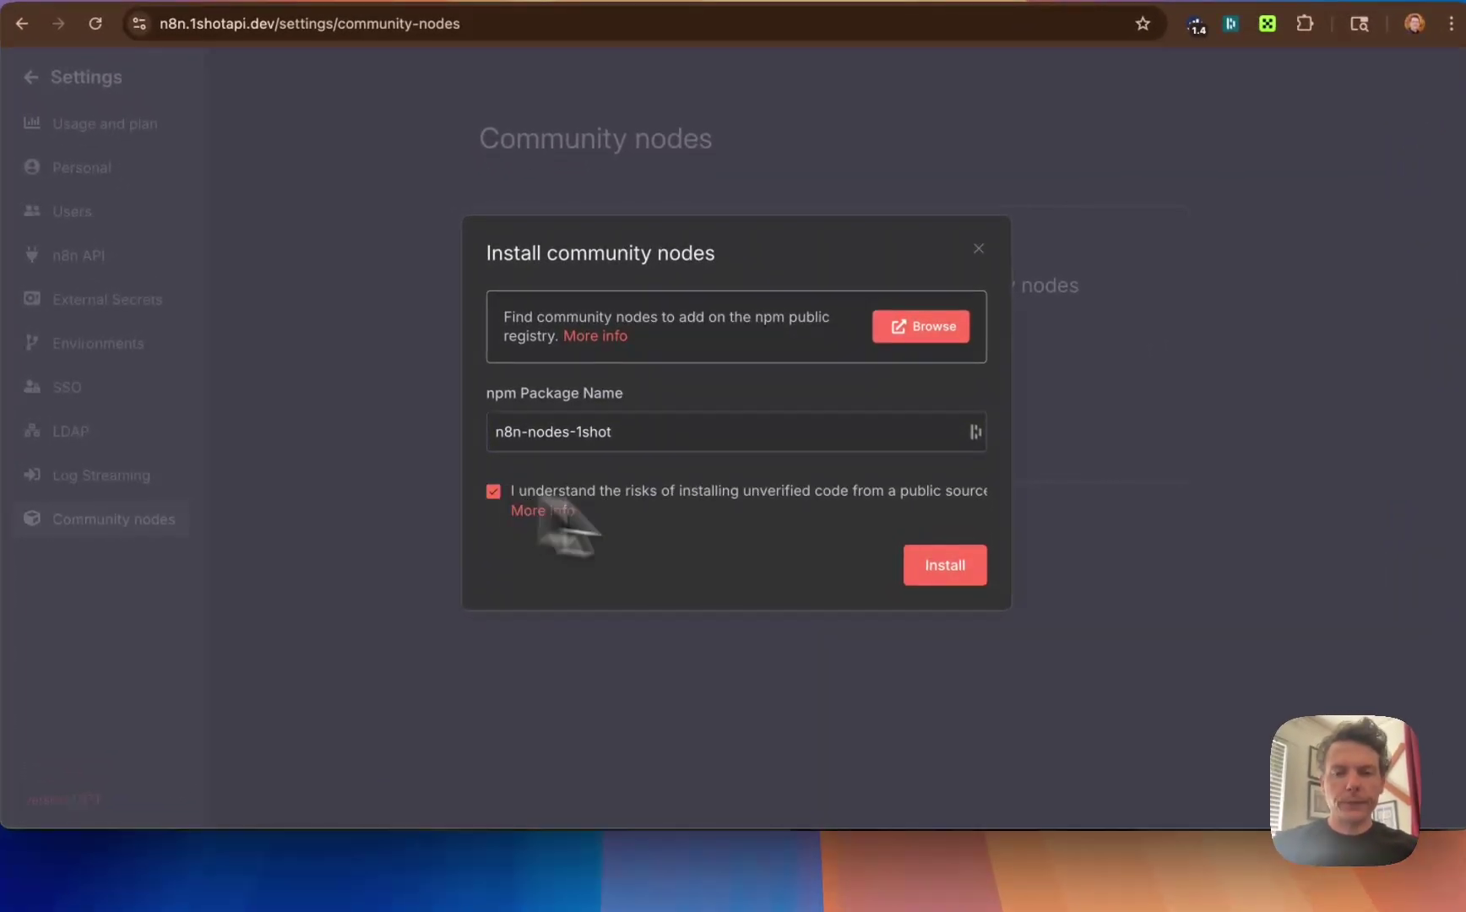
{"action": "left_click", "coordinate": [948, 562]}
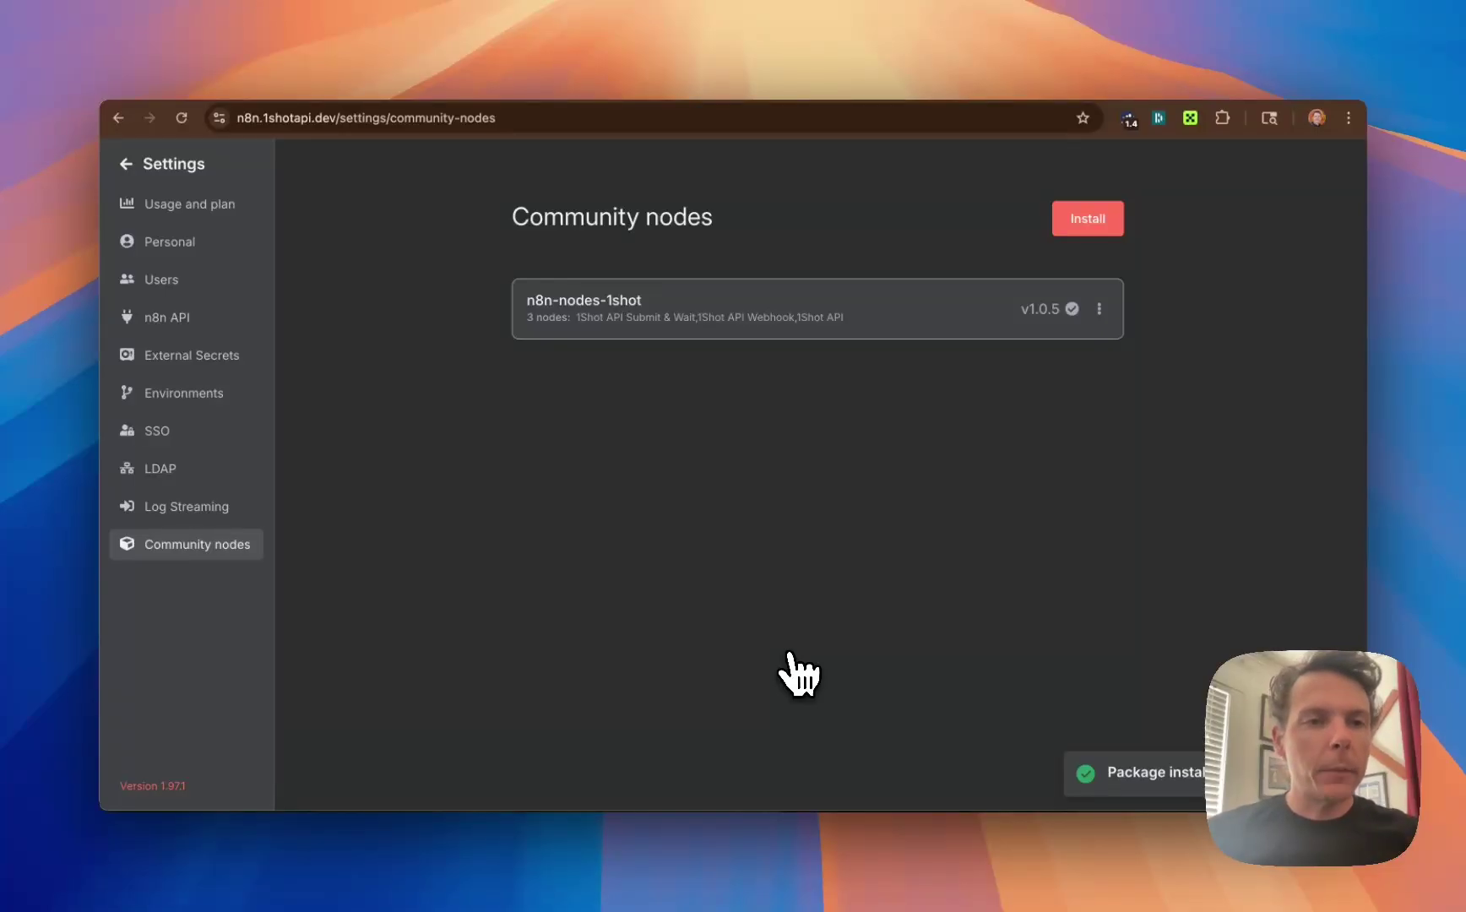
- Leave the settings and add a manual trigger as the first step of the empty workflow My workflow 3
{"action": "left_click", "coordinate": [143, 164]}
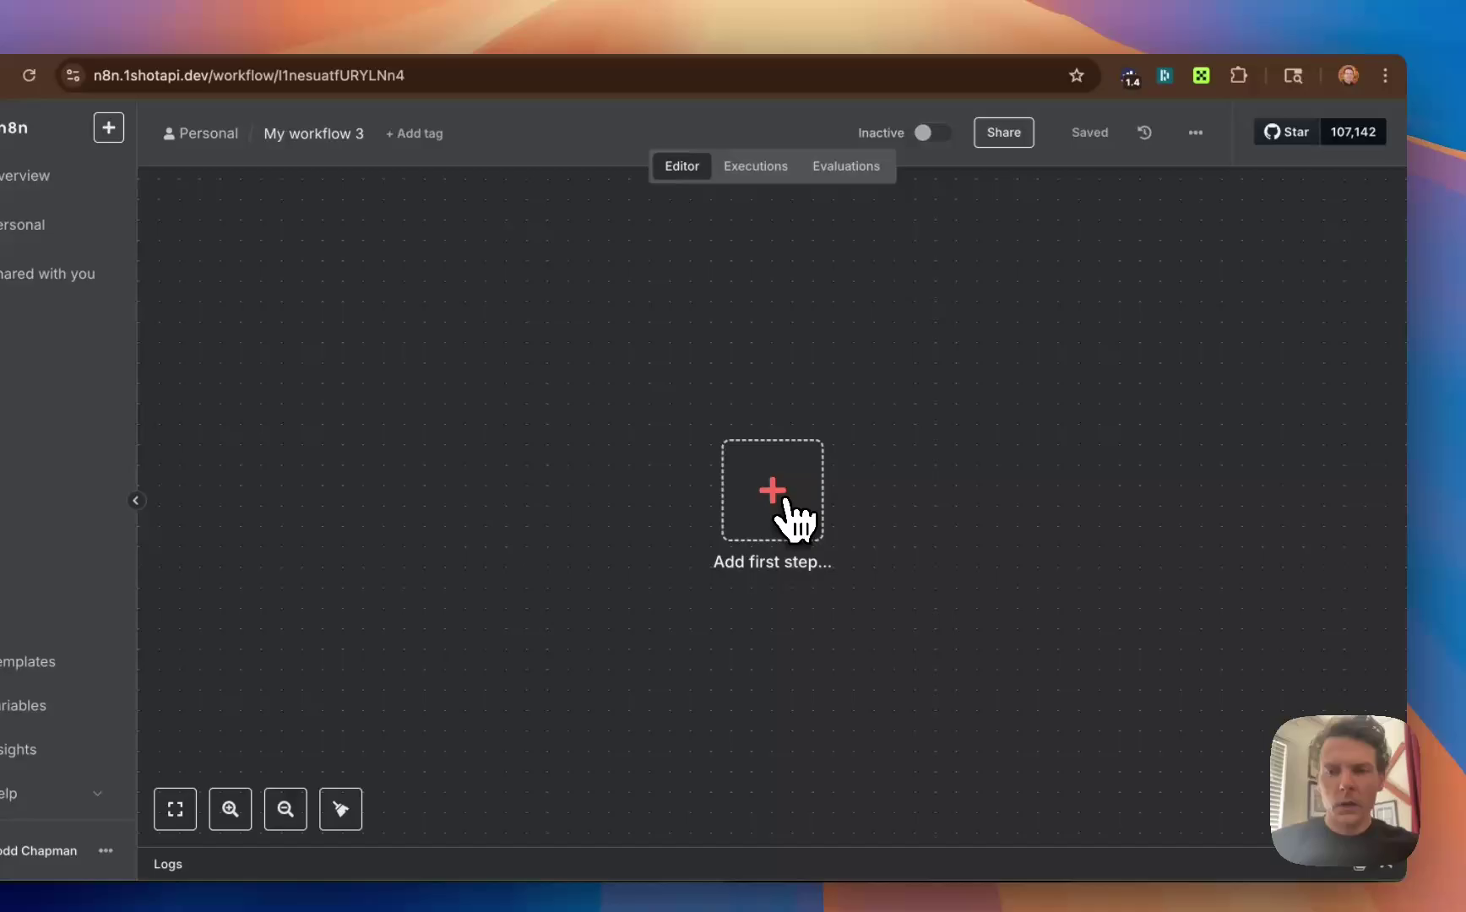
{"action": "left_click", "coordinate": [938, 536]}
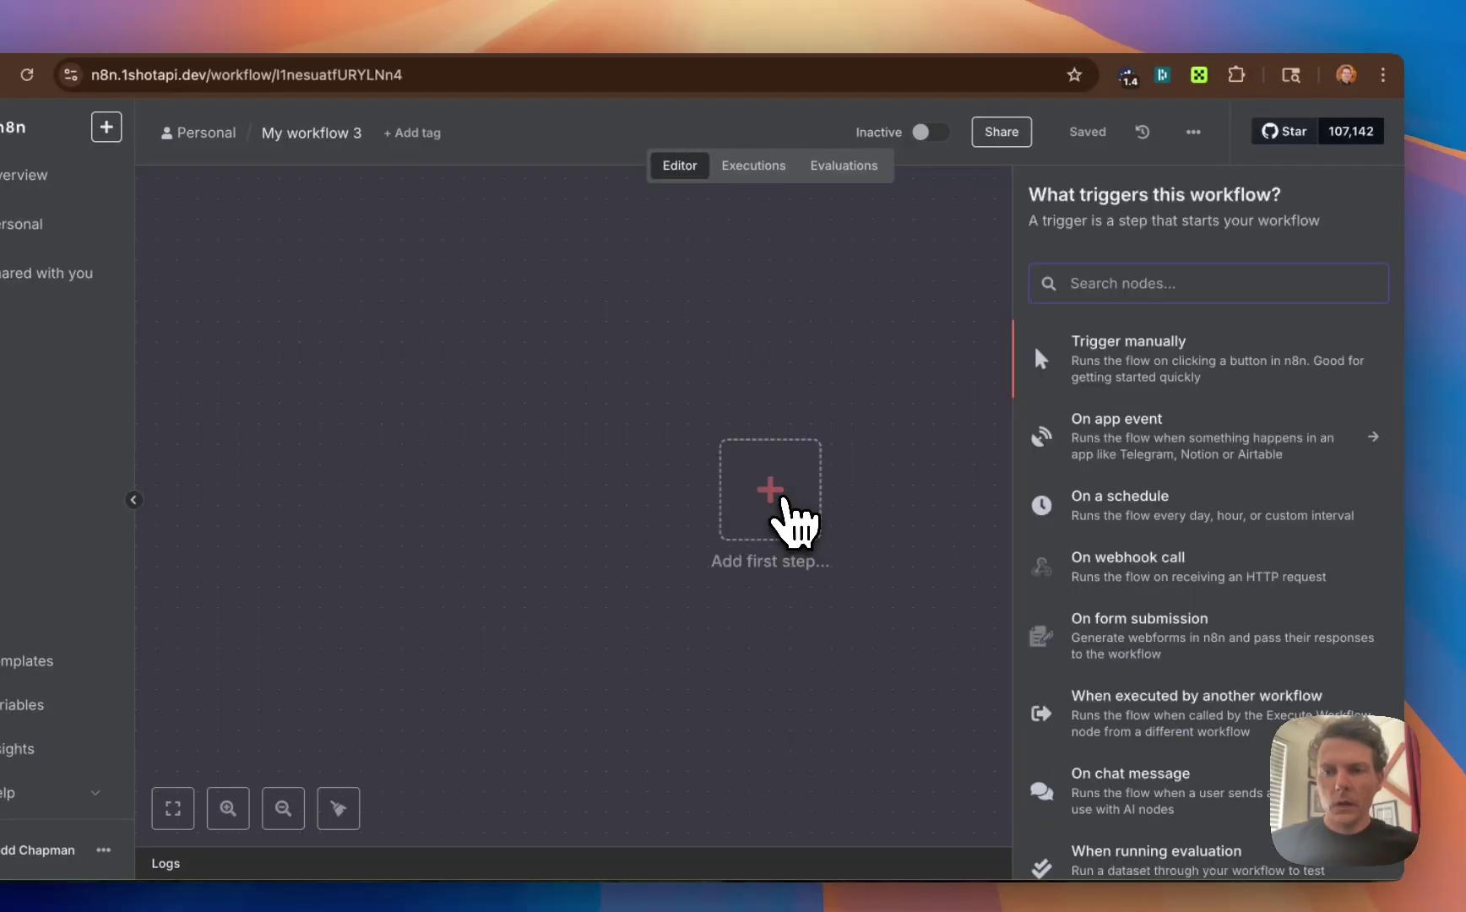
{"action": "left_click", "coordinate": [1132, 372]}
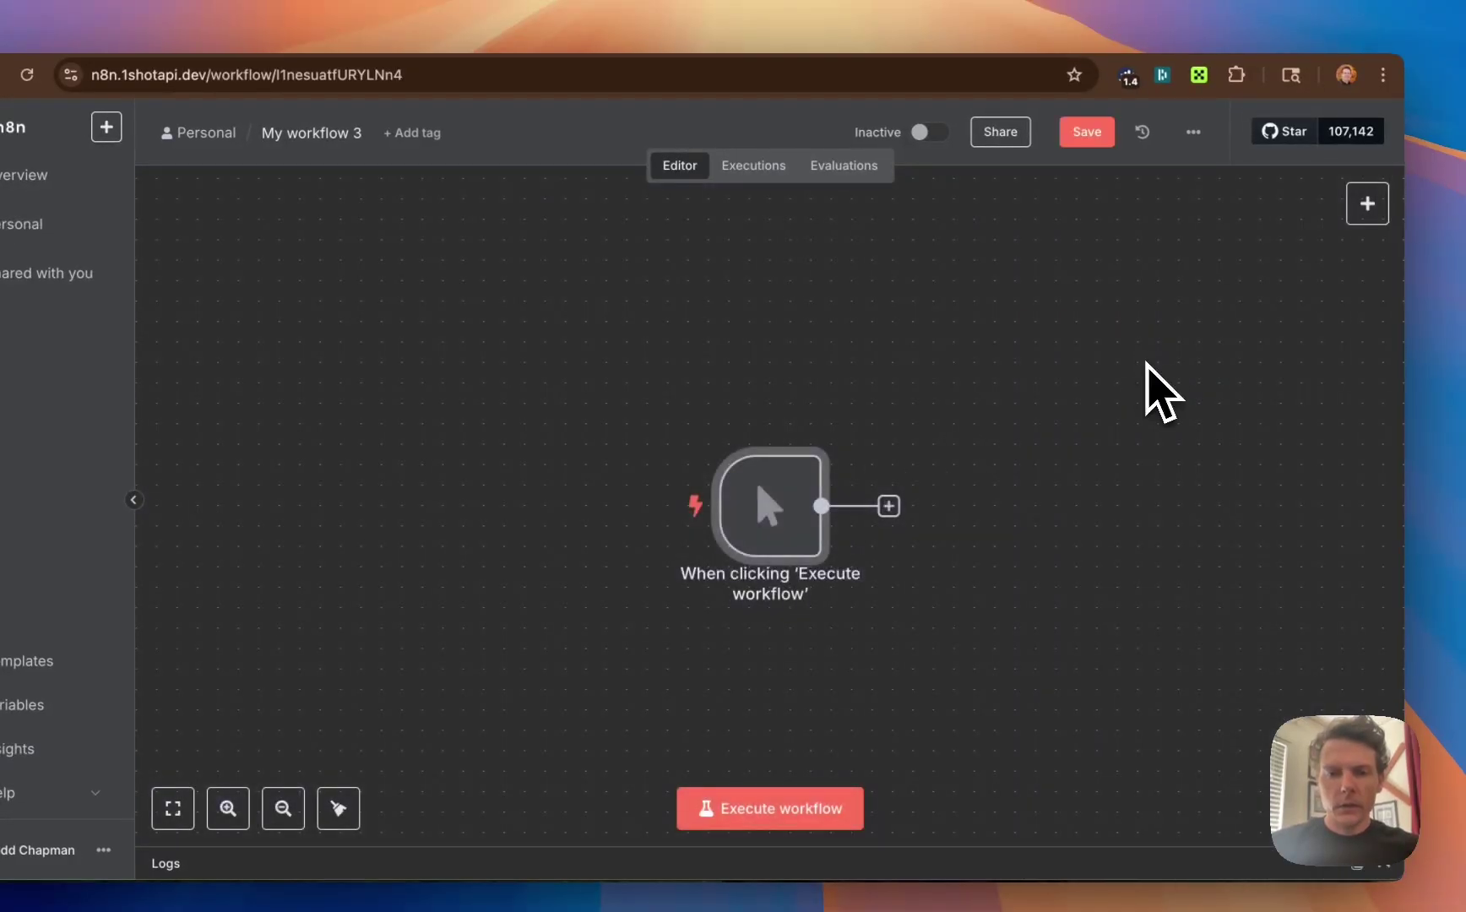
- Search for "1sho" as the step following the trigger and examine the actions offered by the 1Shot API node
{"action": "left_click", "coordinate": [891, 506]}
{"action": "type", "text": "1"}
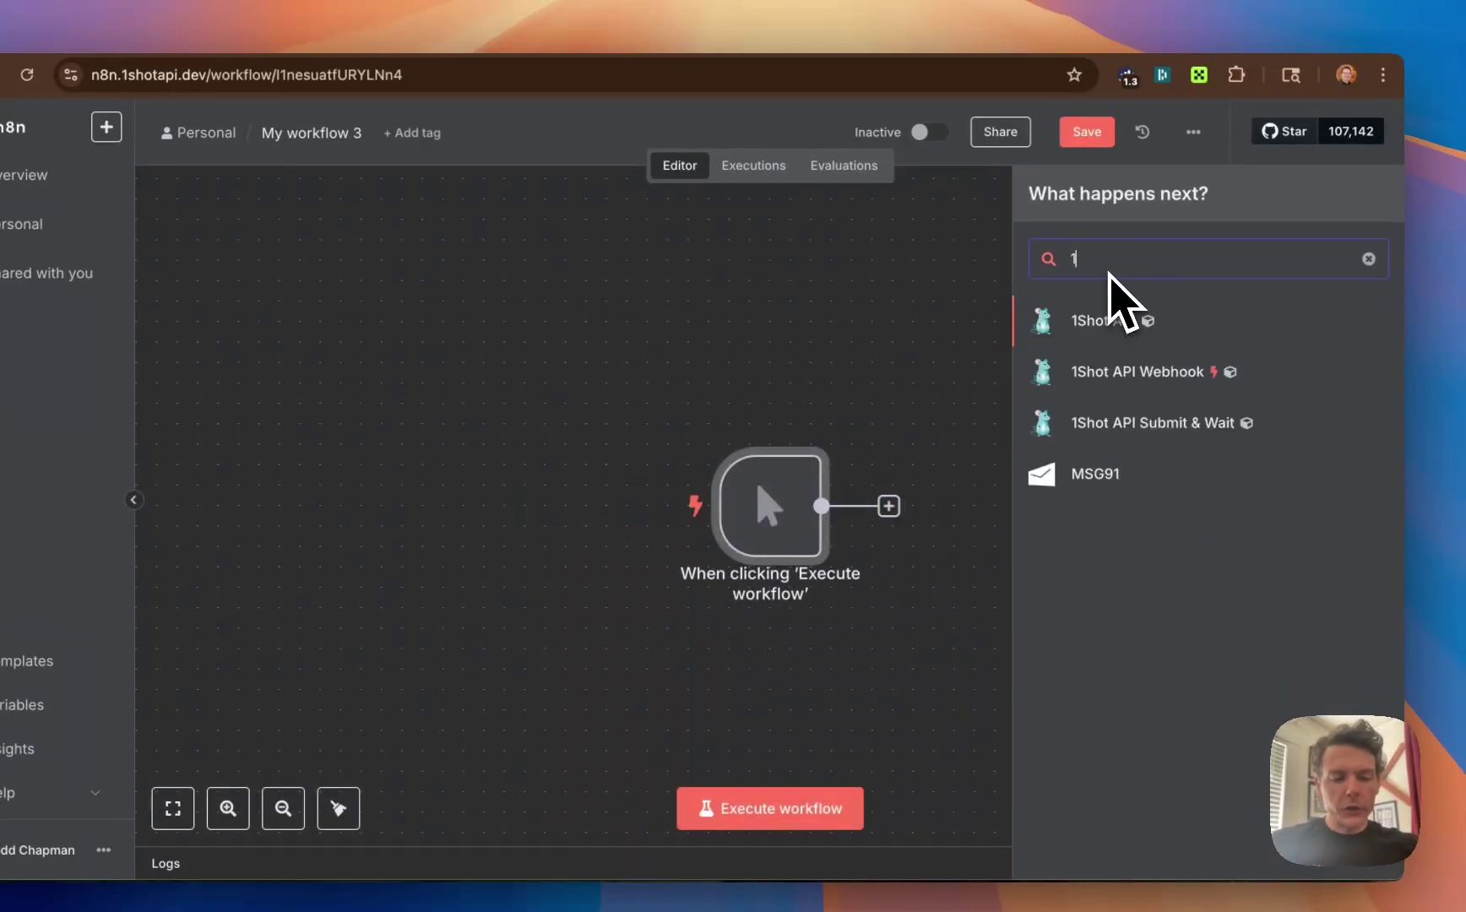
{"action": "type", "text": "sho"}
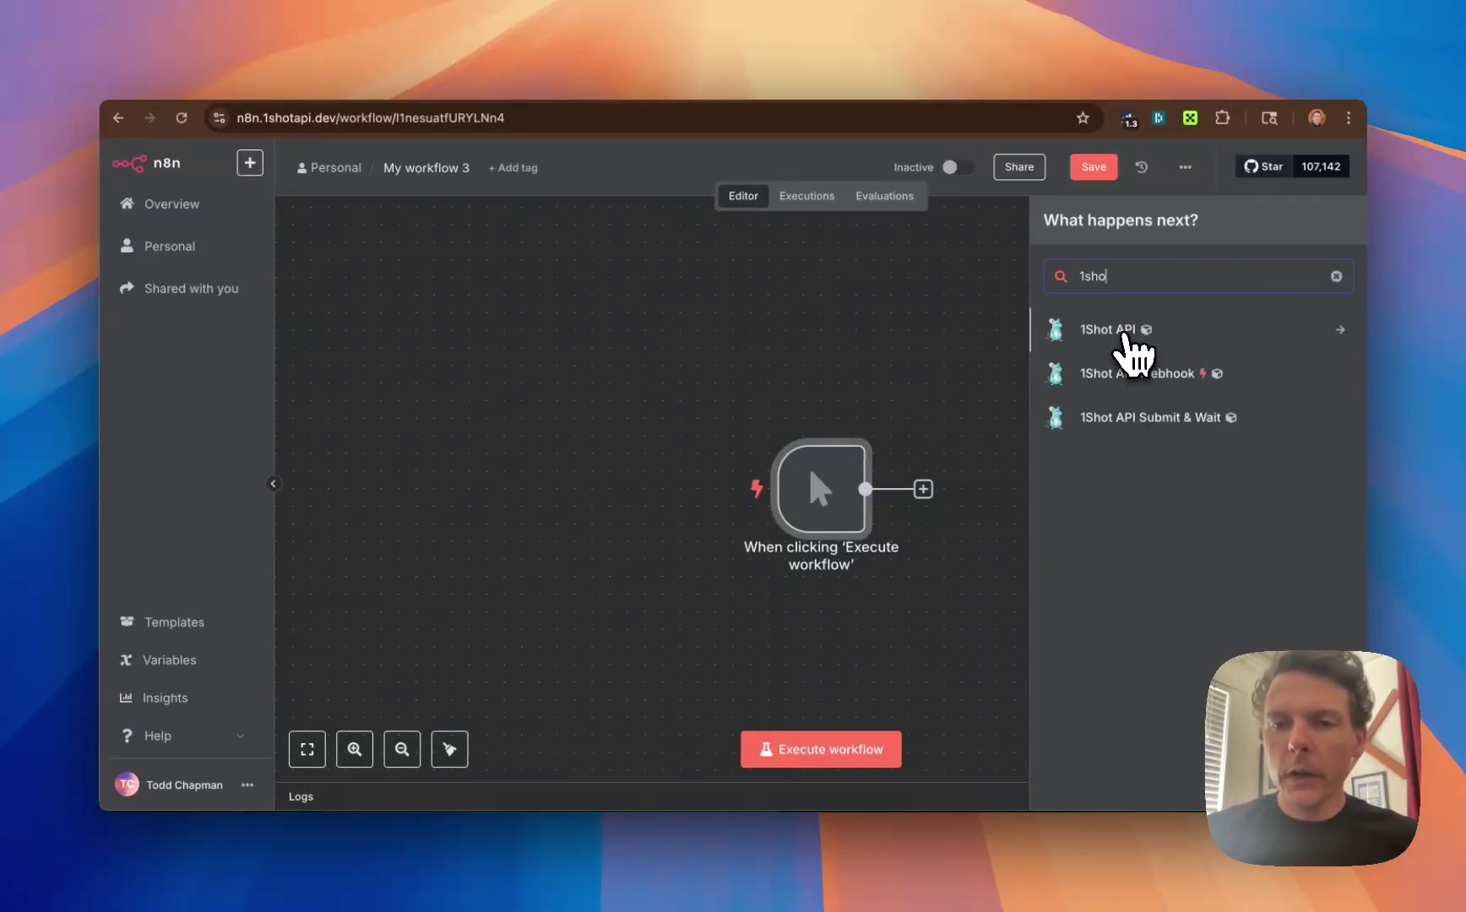
{"action": "mouse_move", "coordinate": [1148, 336]}
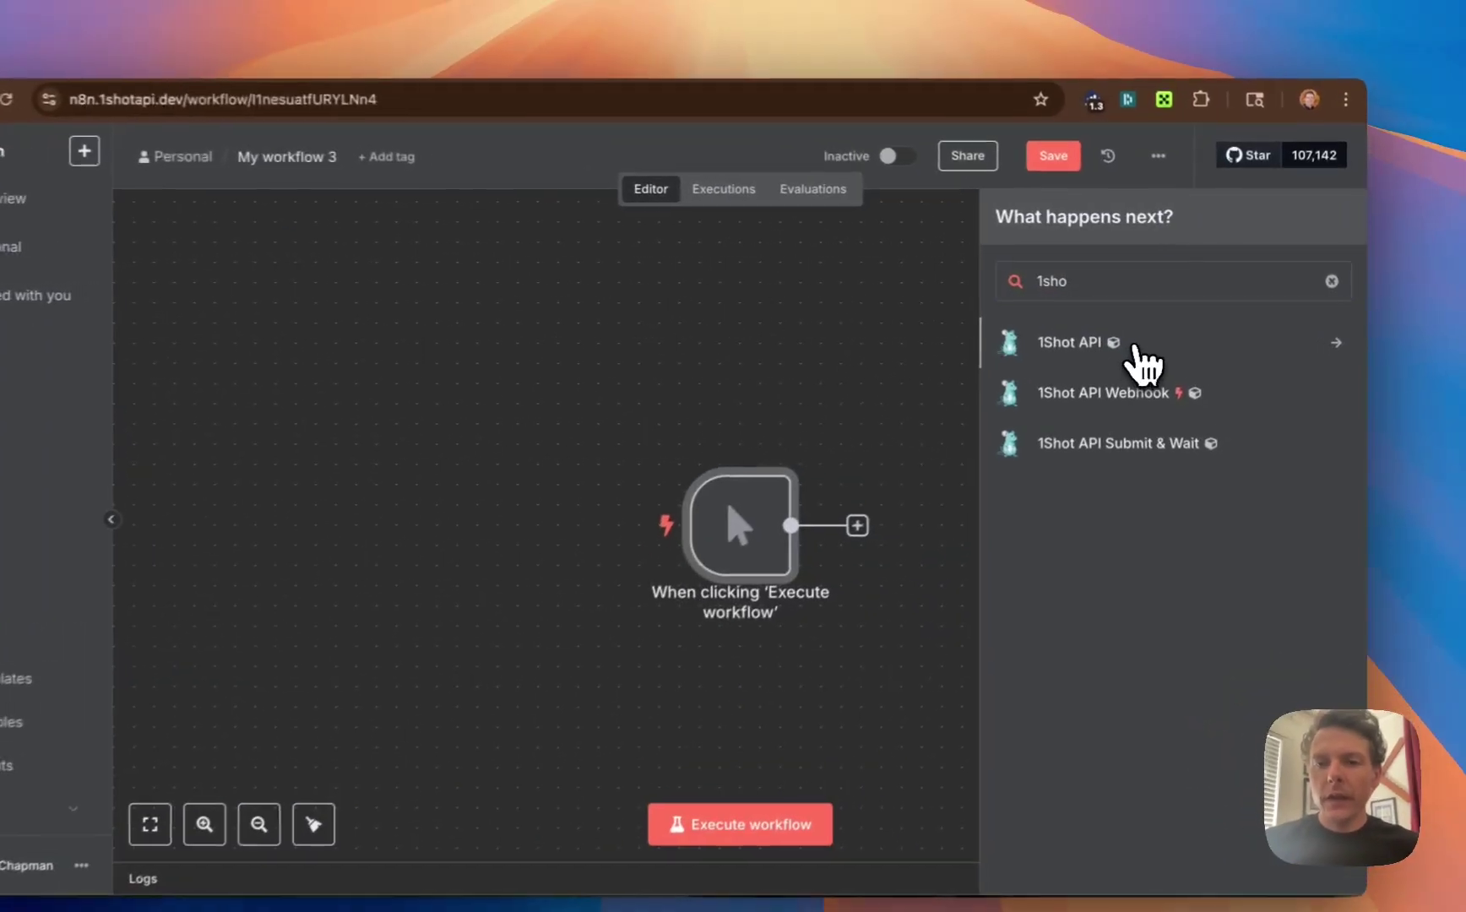
{"action": "left_click", "coordinate": [1150, 339]}
{"action": "scroll", "coordinate": [1117, 510], "scroll_direction": "down", "scroll_amount": 3}
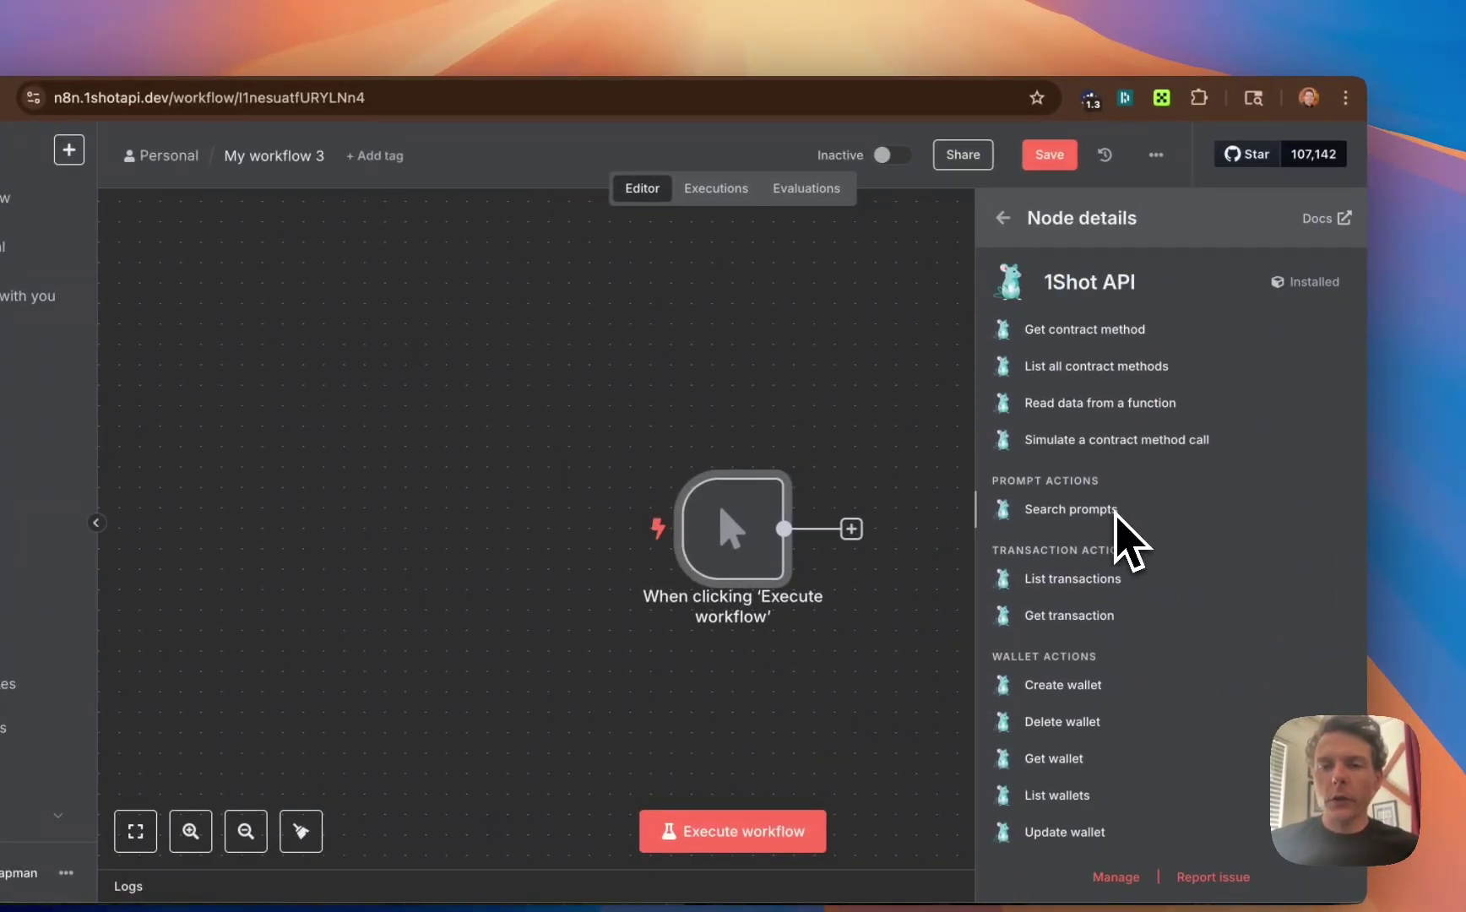
{"action": "scroll", "coordinate": [1117, 515], "scroll_direction": "up", "scroll_amount": 4}
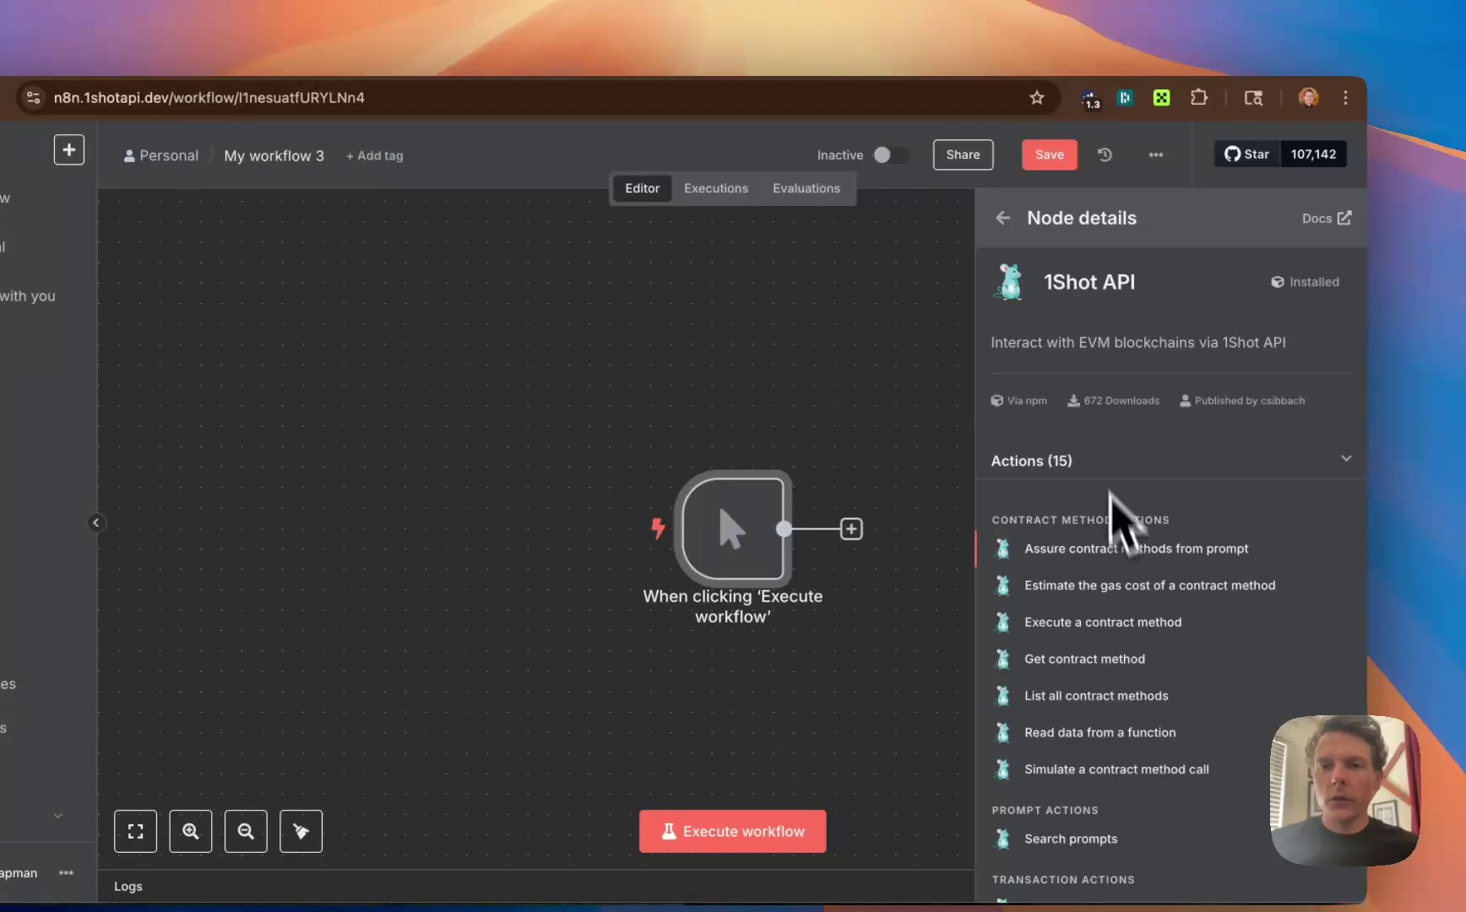
{"action": "left_click", "coordinate": [1004, 221]}
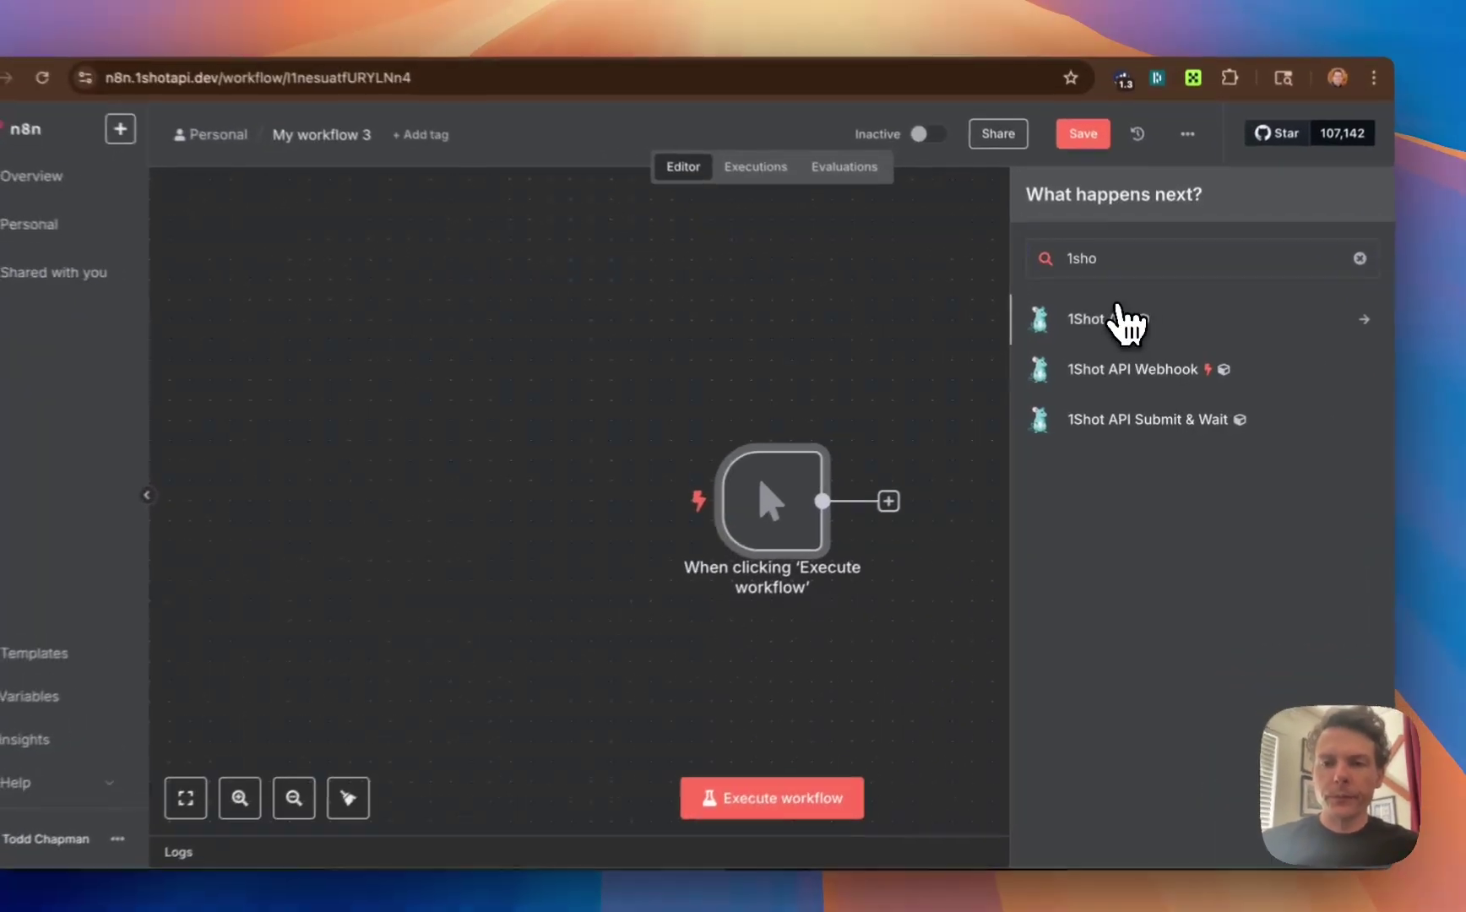
- Add the 1Shot API node with the "Execute a contract method" action and open a new credential for it
{"action": "left_click", "coordinate": [1115, 330]}
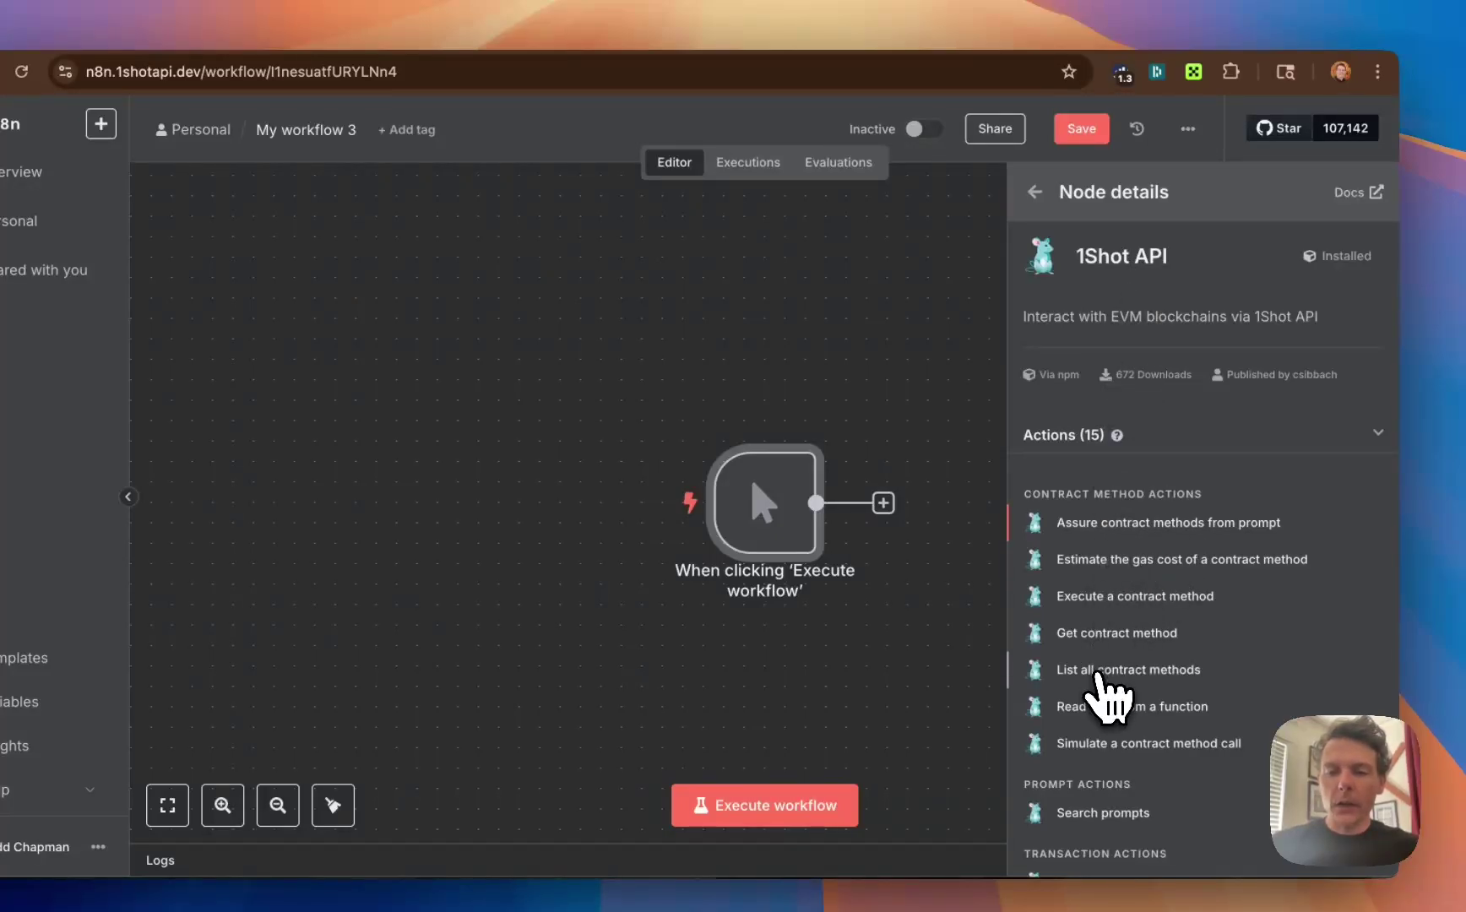
{"action": "left_click", "coordinate": [1121, 598]}
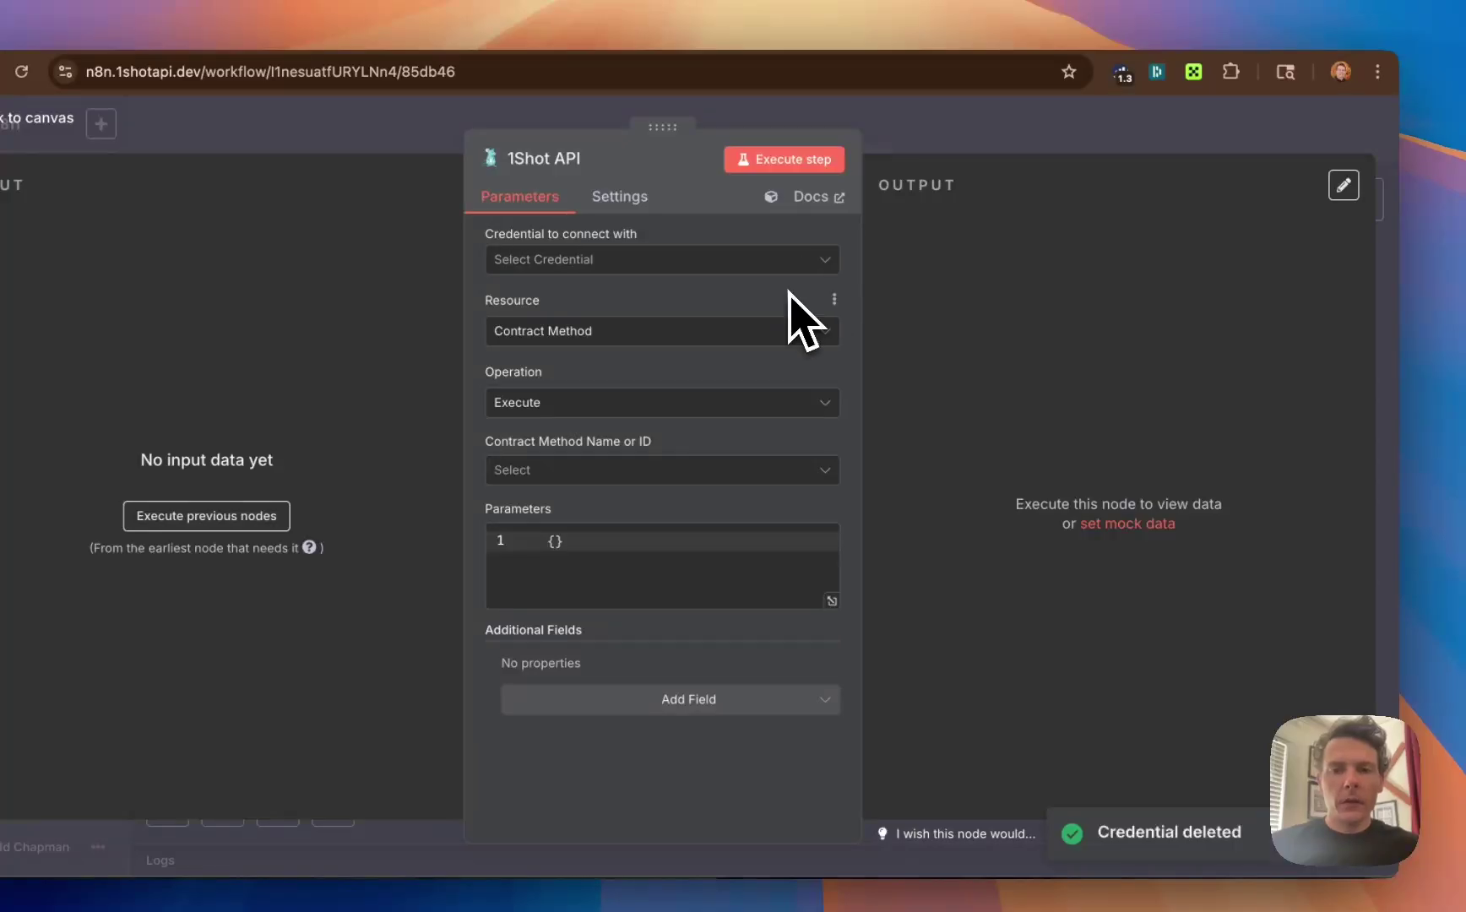
{"action": "left_click", "coordinate": [782, 269]}
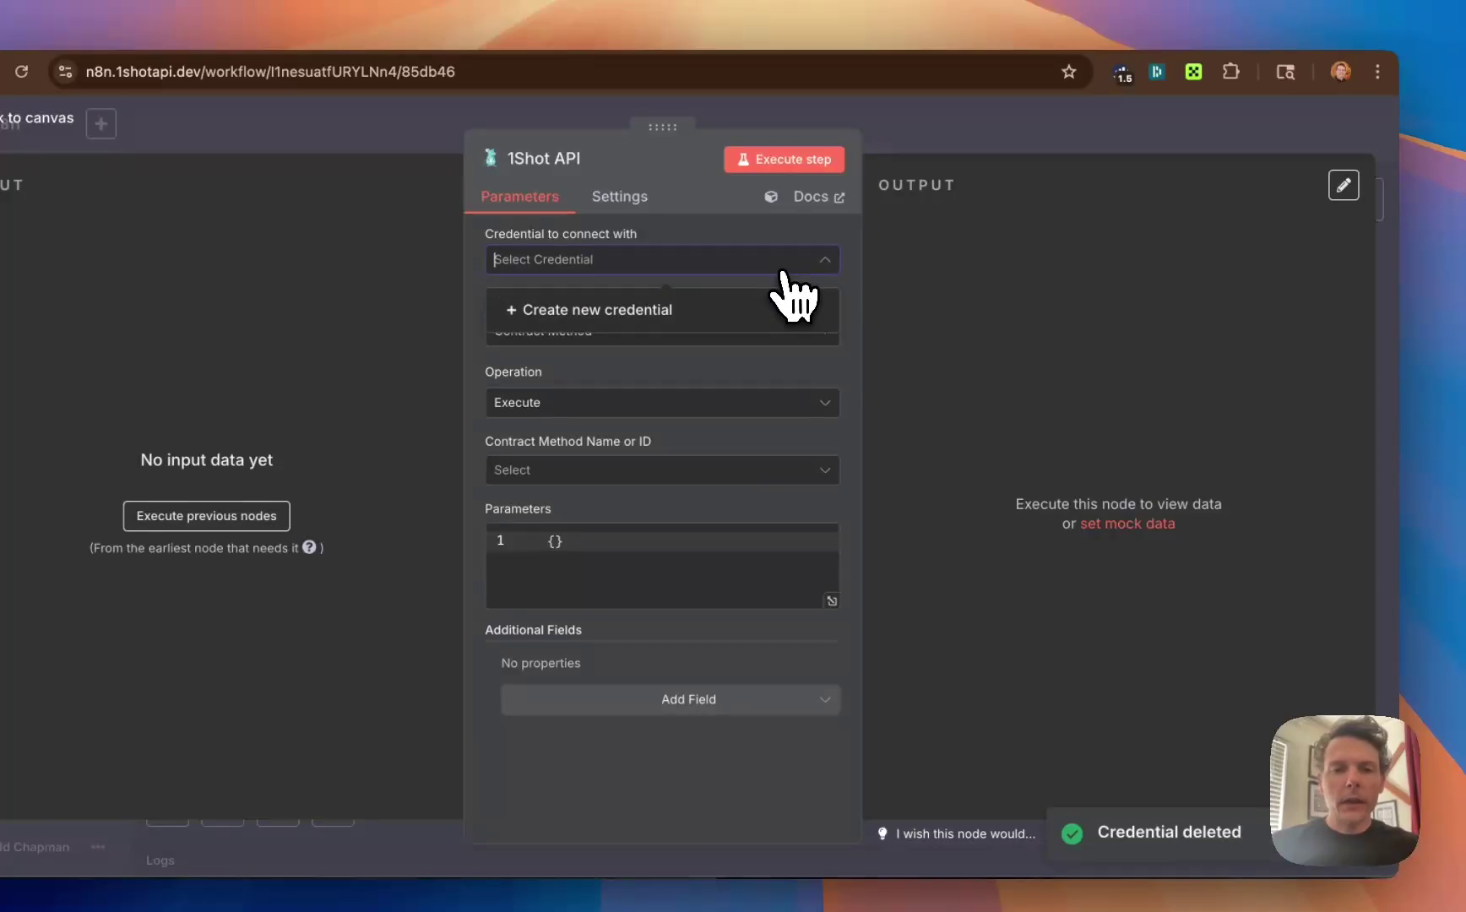
{"action": "left_click", "coordinate": [652, 313]}
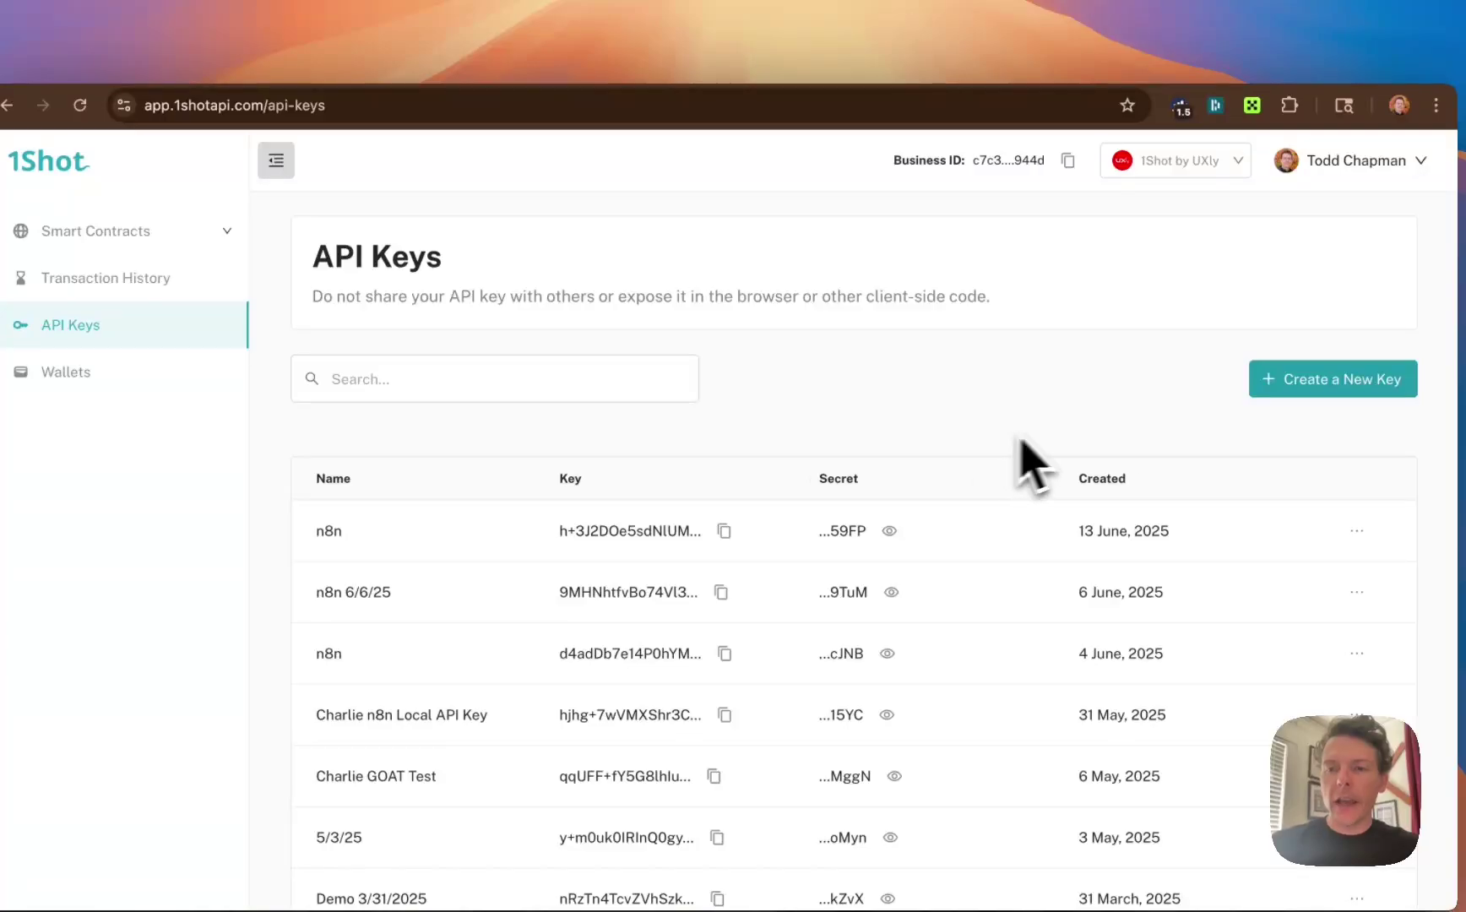
- On the API Keys page of the 1Shot web app, create an API key named n8n and copy its key value
{"action": "left_click", "coordinate": [1292, 380]}
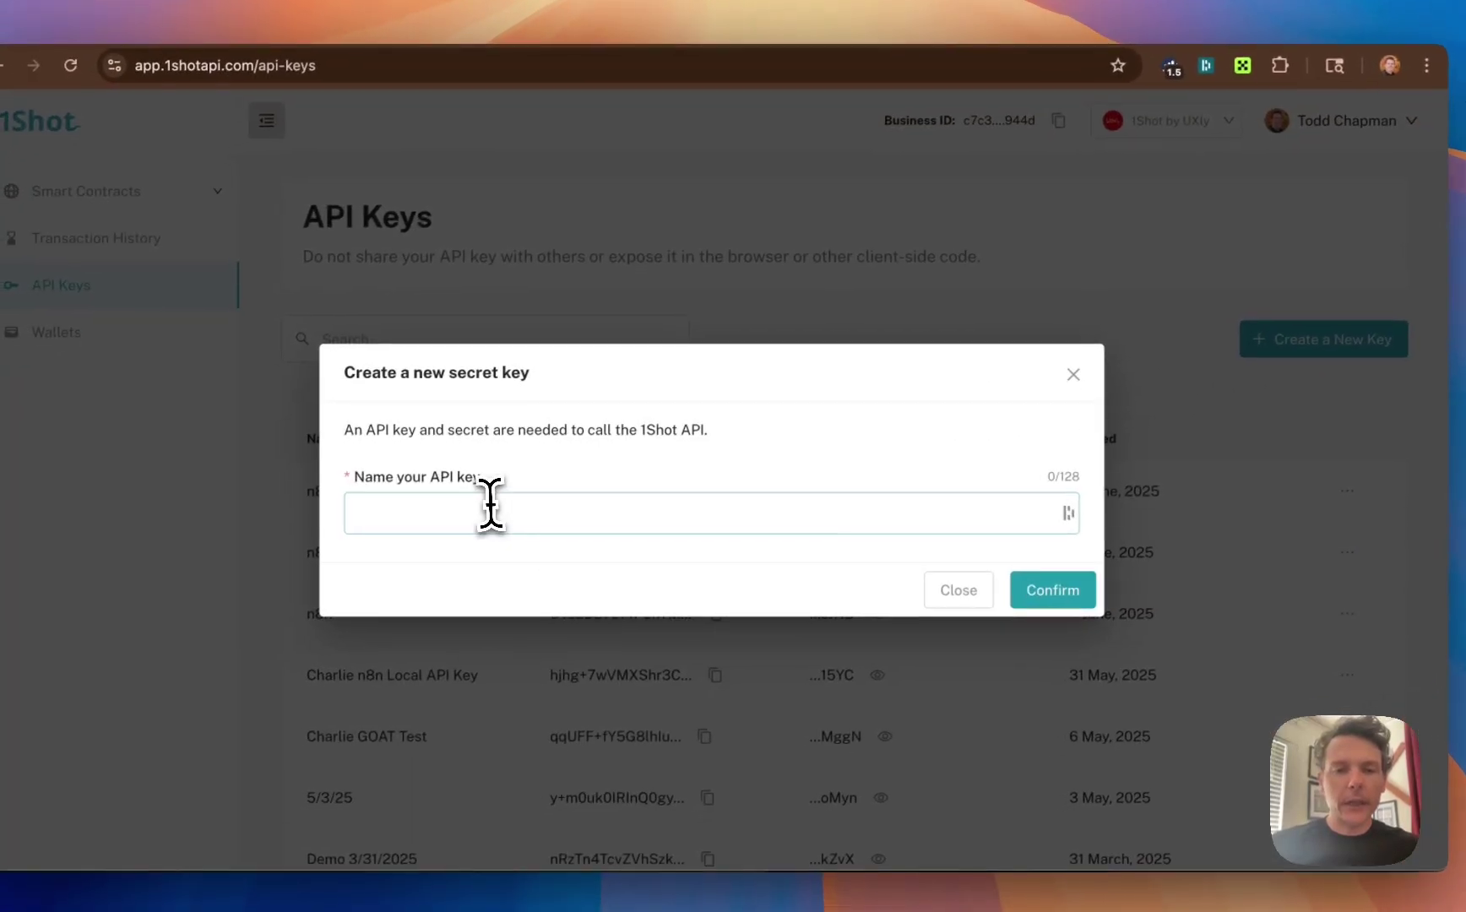
{"action": "left_click", "coordinate": [441, 530]}
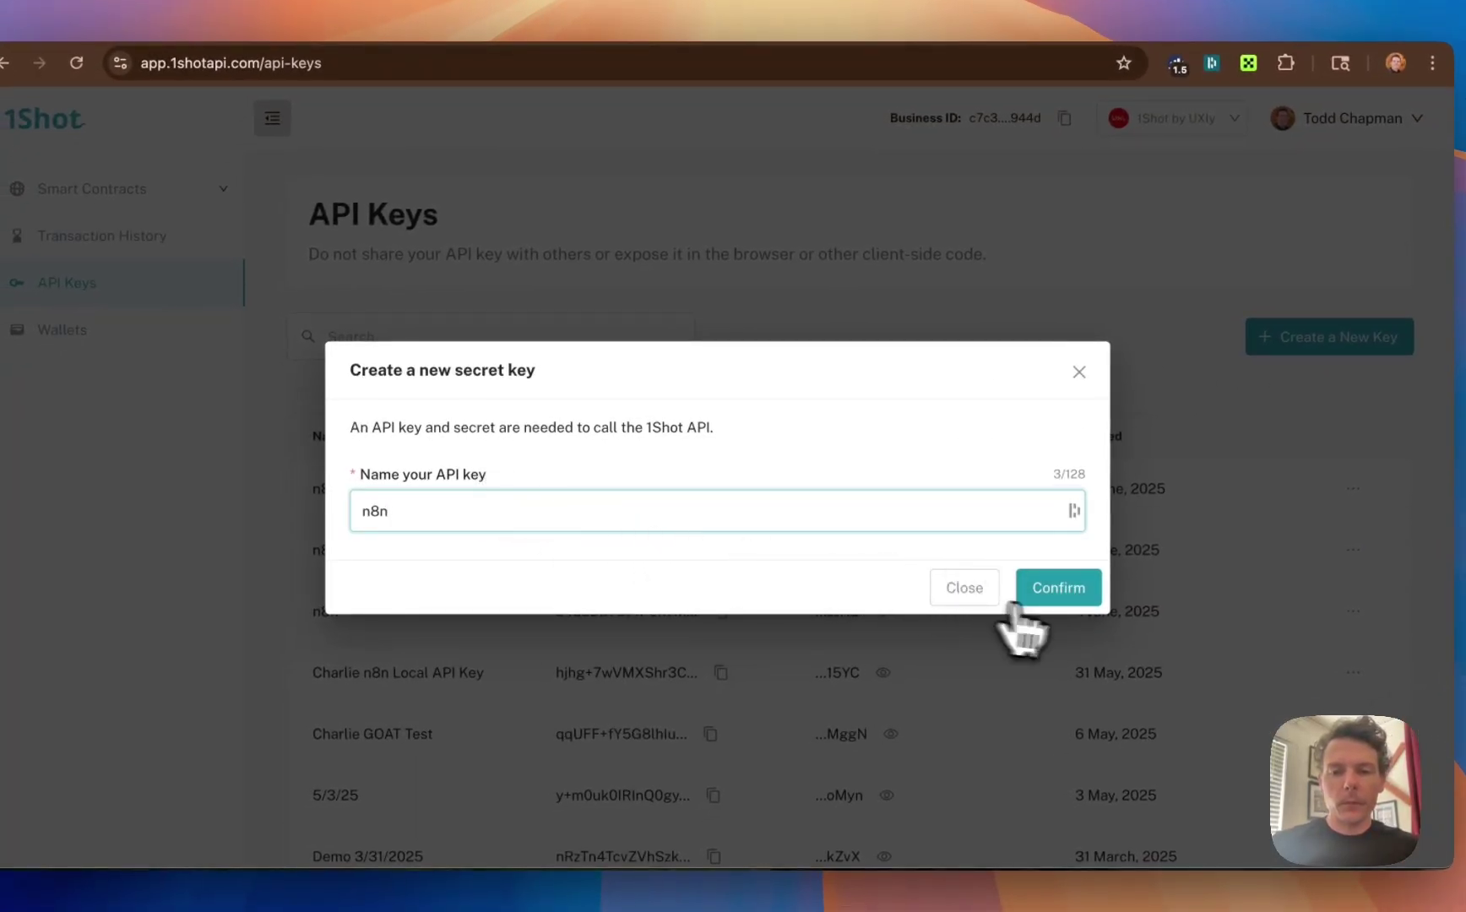
{"action": "left_click", "coordinate": [1056, 595]}
{"action": "left_click", "coordinate": [720, 490]}
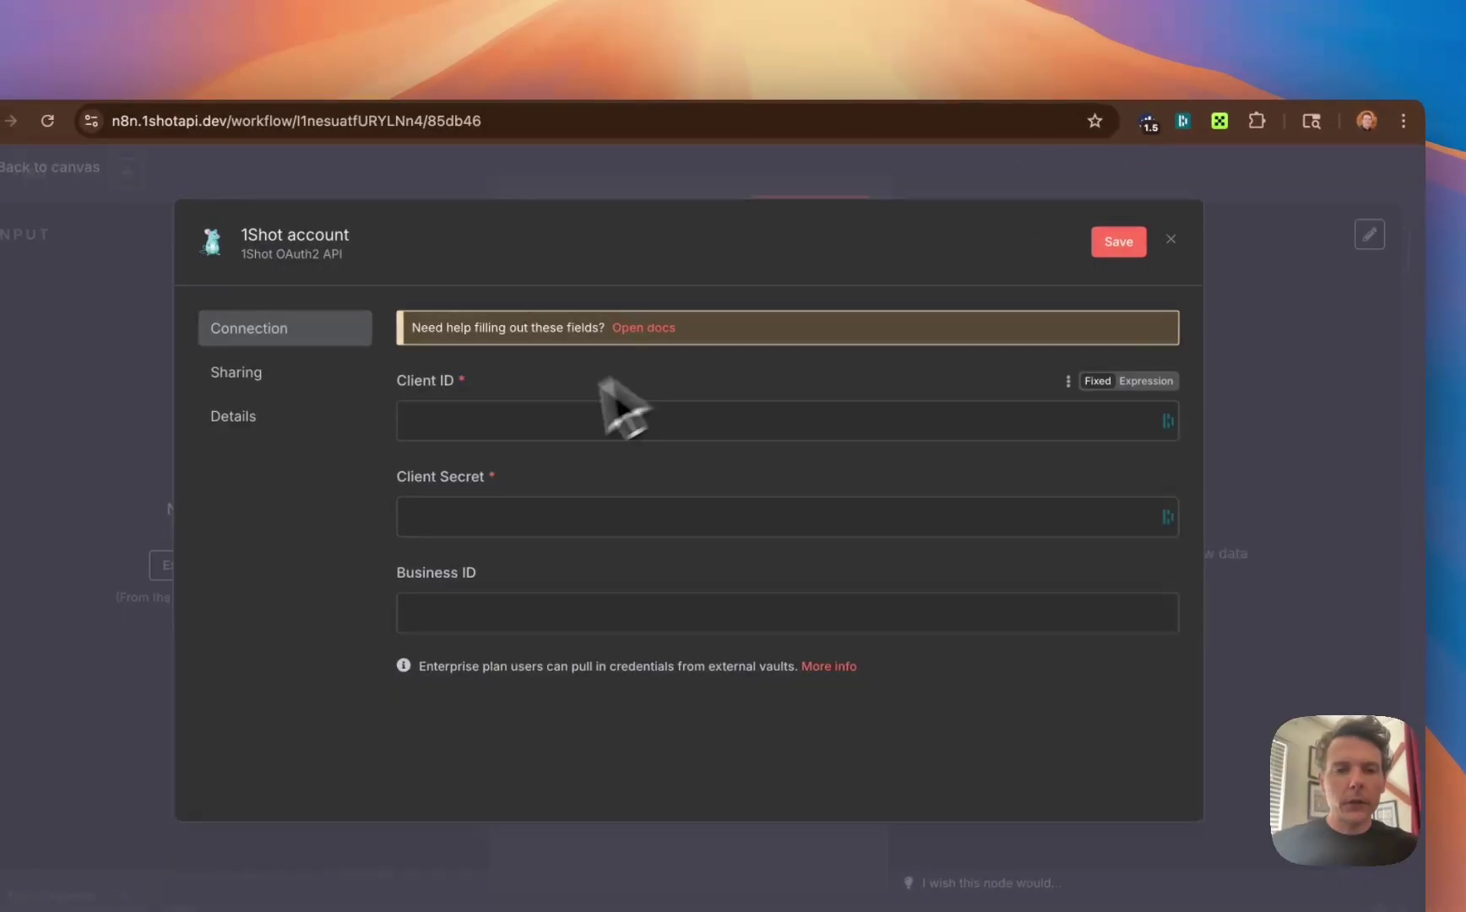
- Back in n8n, paste the copied API key as the Client ID of the 1Shot account credential
{"action": "left_click", "coordinate": [527, 421]}
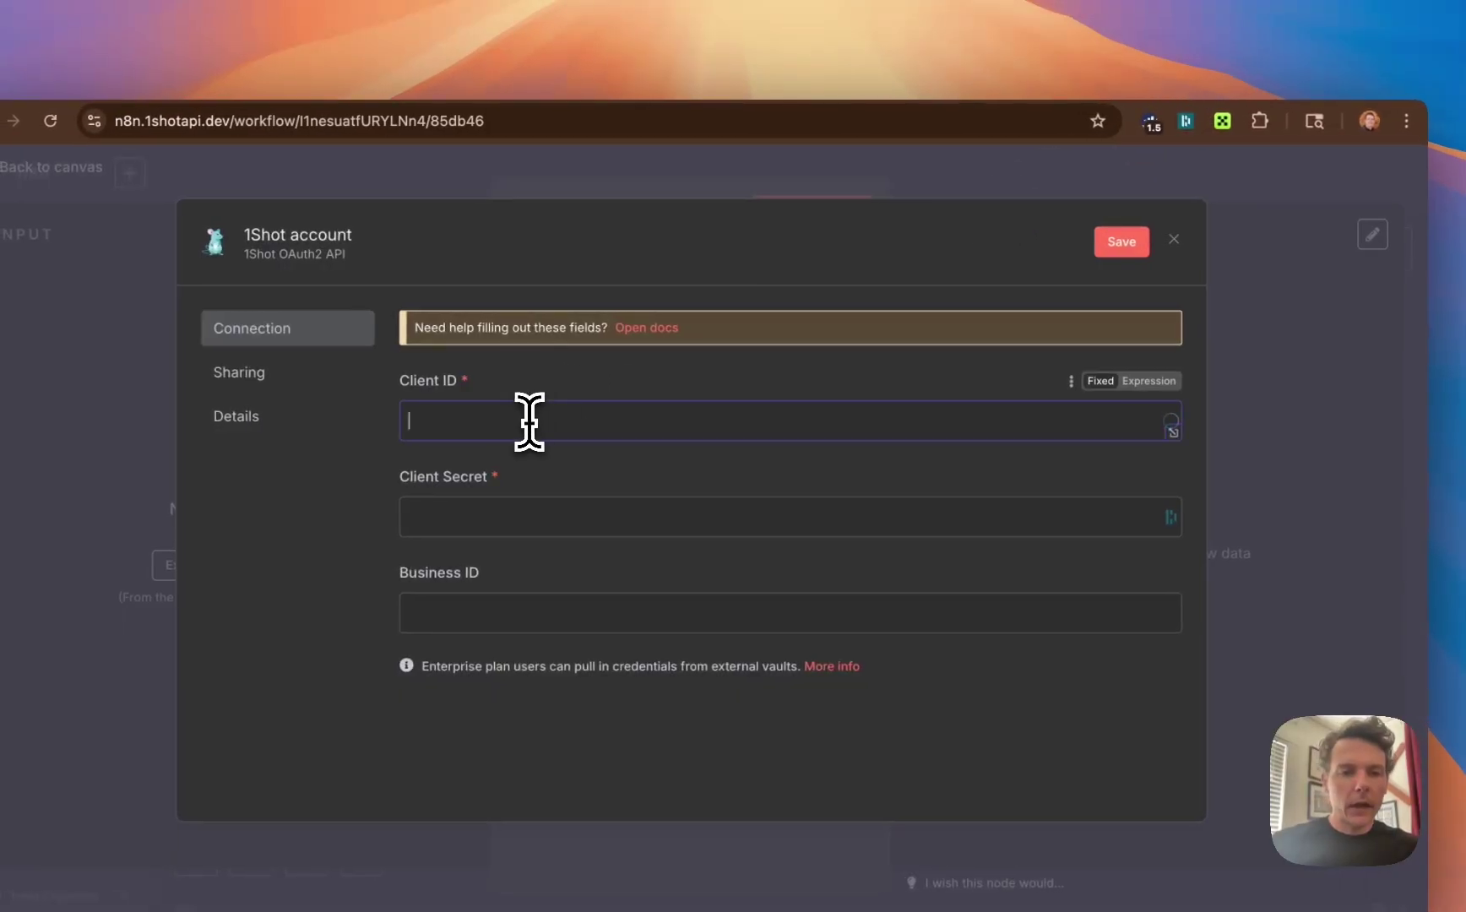
{"action": "key", "text": "super+v"}
{"action": "key", "text": "Tab"}
- Reveal and copy the new n8n key's secret in the 1Shot web app, and paste it as the credential's Client Secret in n8n
{"action": "left_click", "coordinate": [1236, 85]}
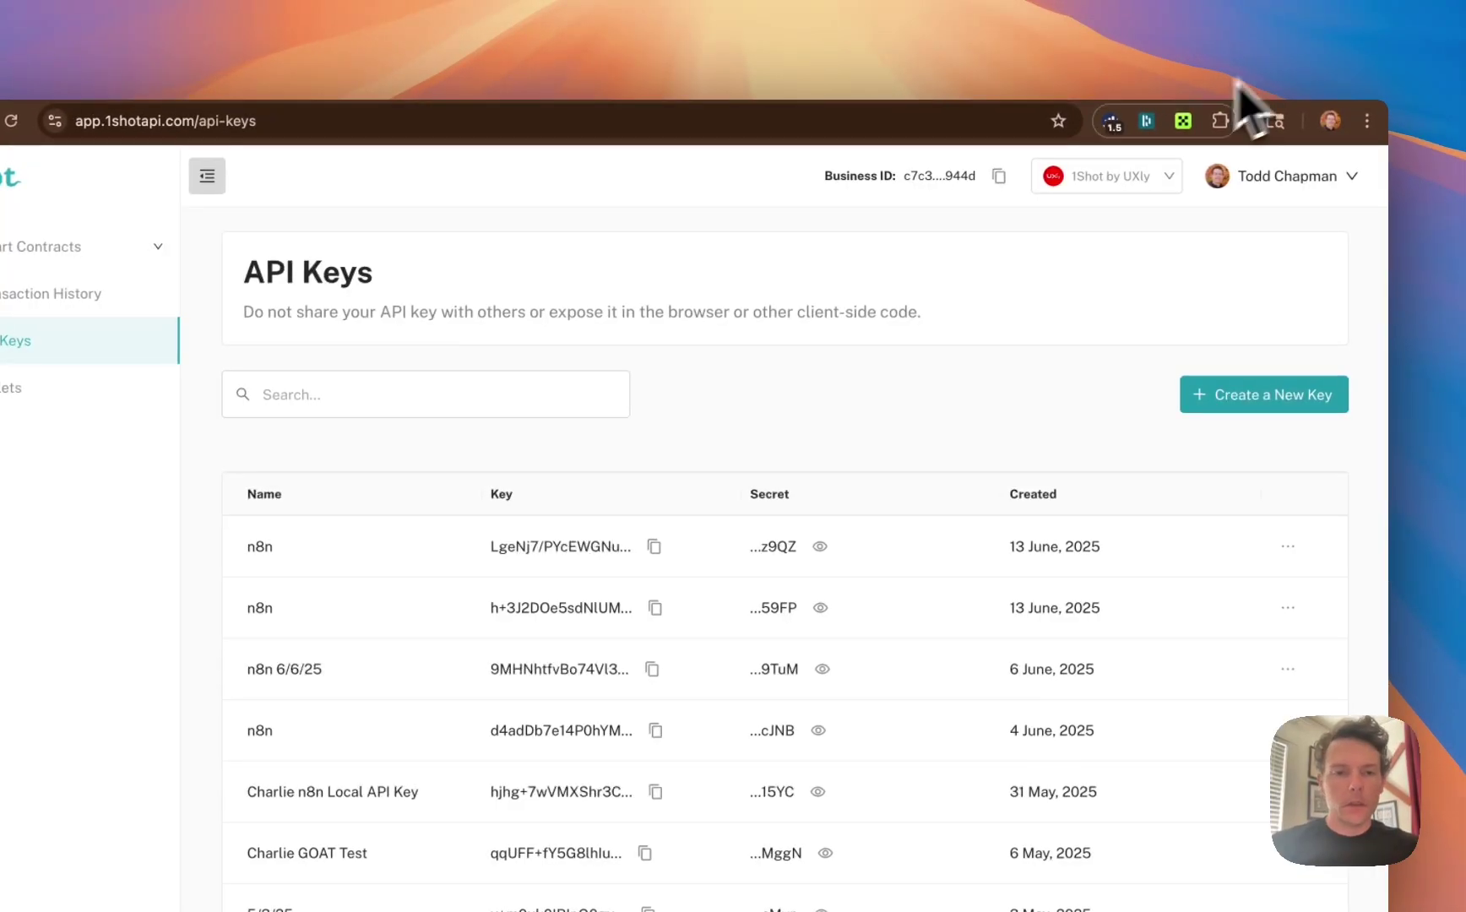
{"action": "left_click", "coordinate": [853, 543]}
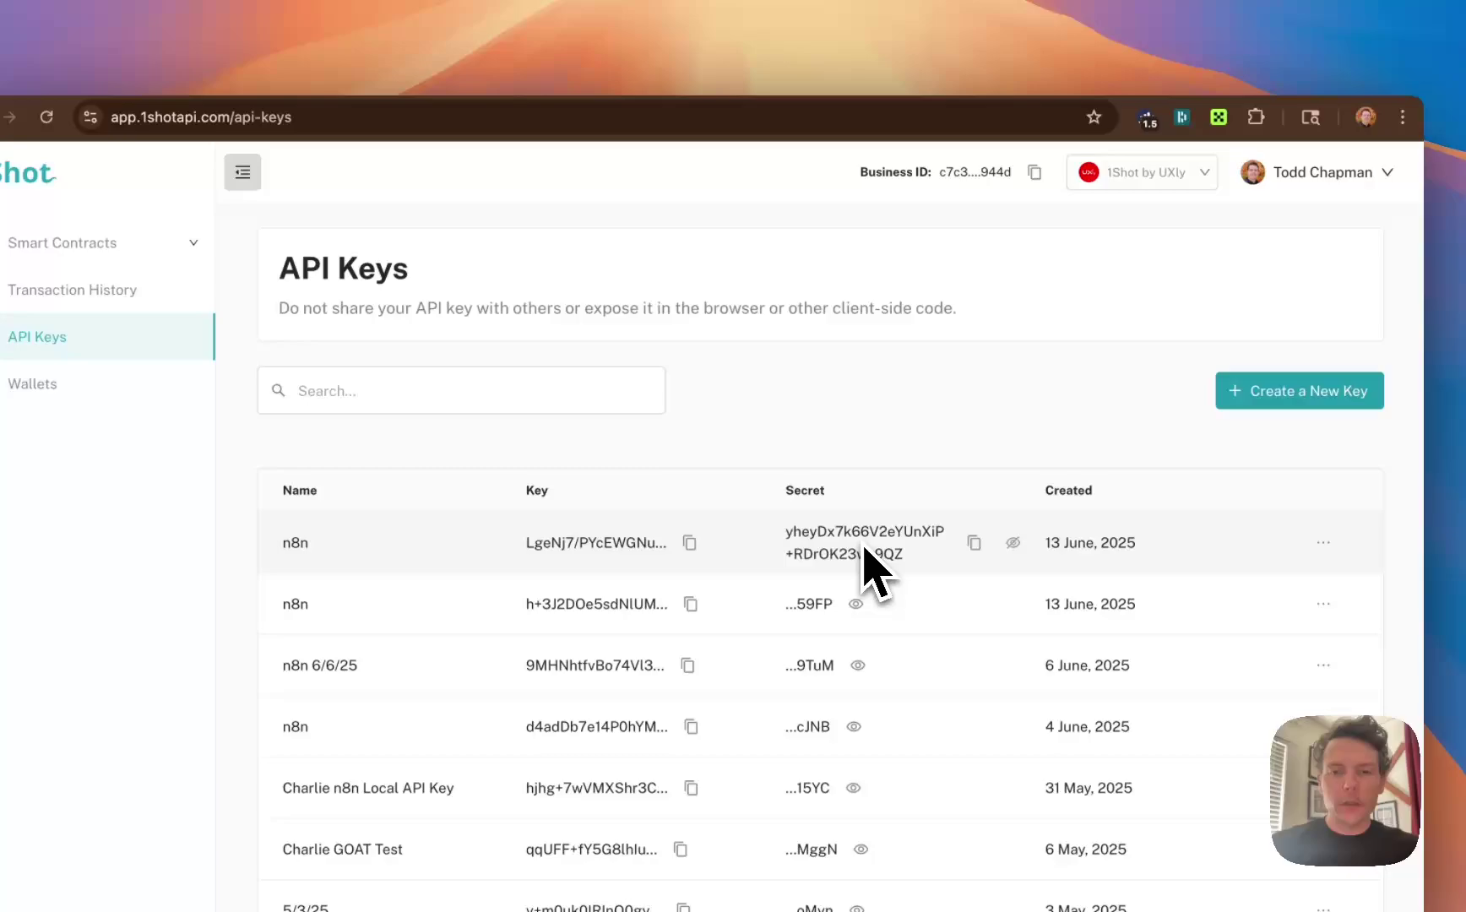
{"action": "left_click", "coordinate": [971, 543]}
{"action": "left_click", "coordinate": [1183, 94]}
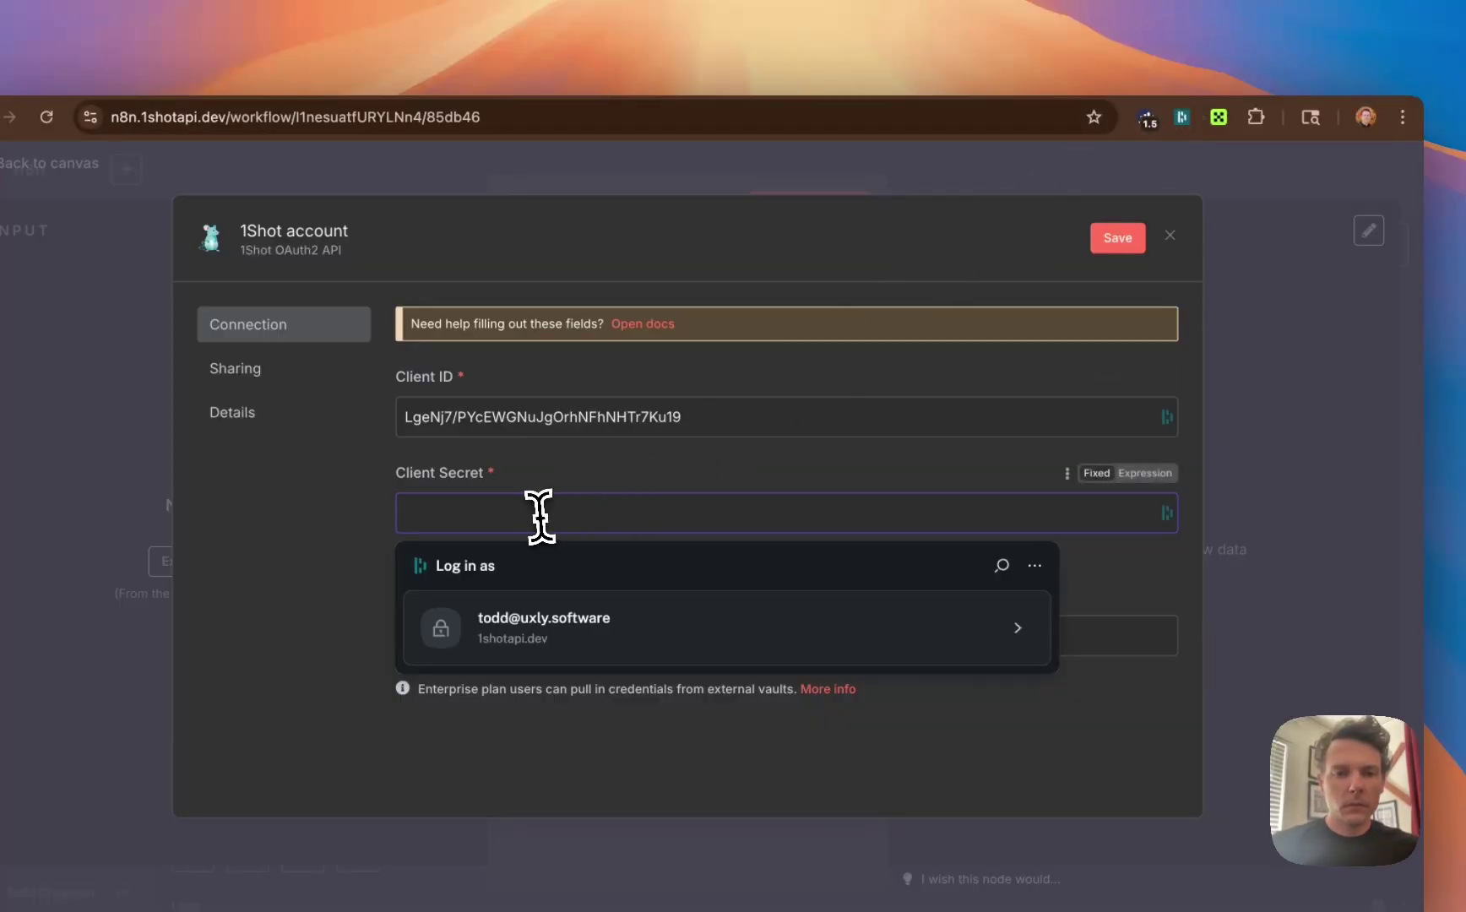
{"action": "key", "text": "super+v"}
{"action": "left_click", "coordinate": [344, 595]}
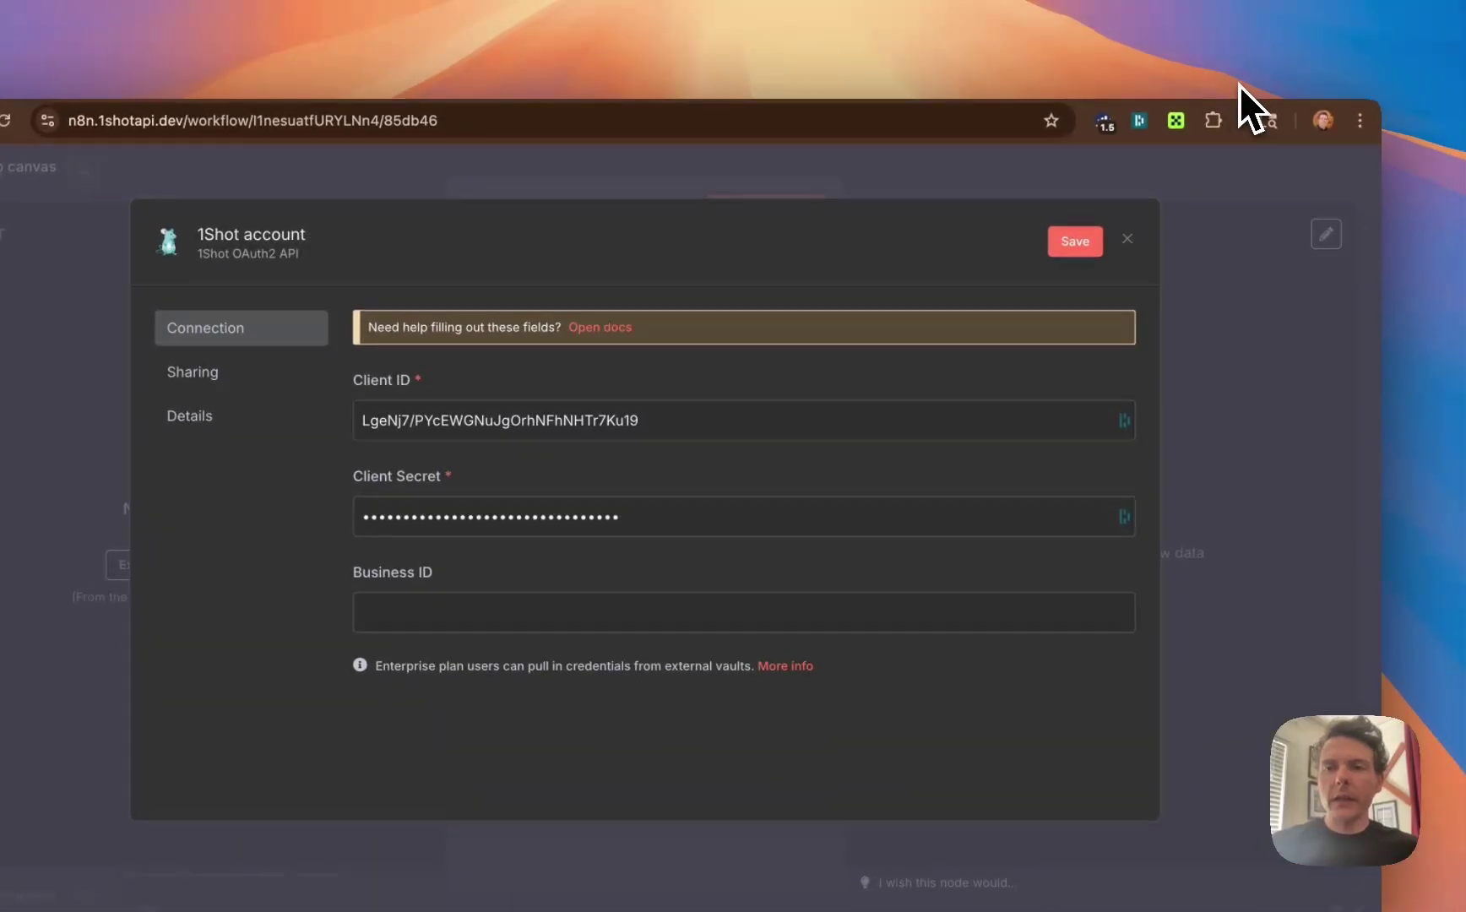
- Copy the Business ID from the 1Shot web app into the n8n credential, save the credential and close it
{"action": "left_click", "coordinate": [1239, 85]}
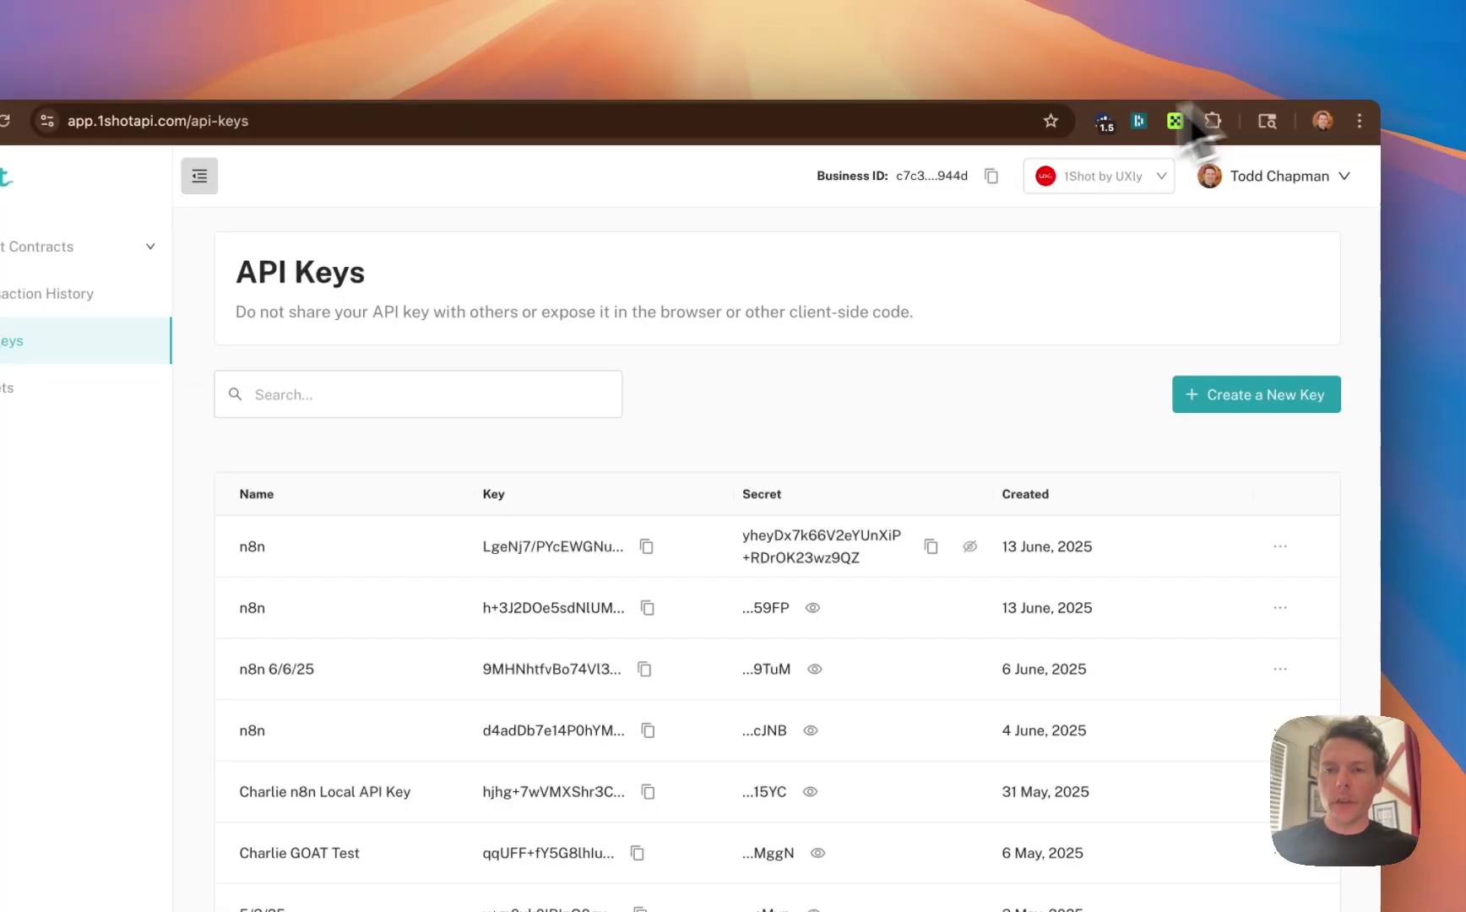
{"action": "left_click", "coordinate": [991, 177]}
{"action": "left_click", "coordinate": [1147, 96]}
{"action": "left_click", "coordinate": [472, 603]}
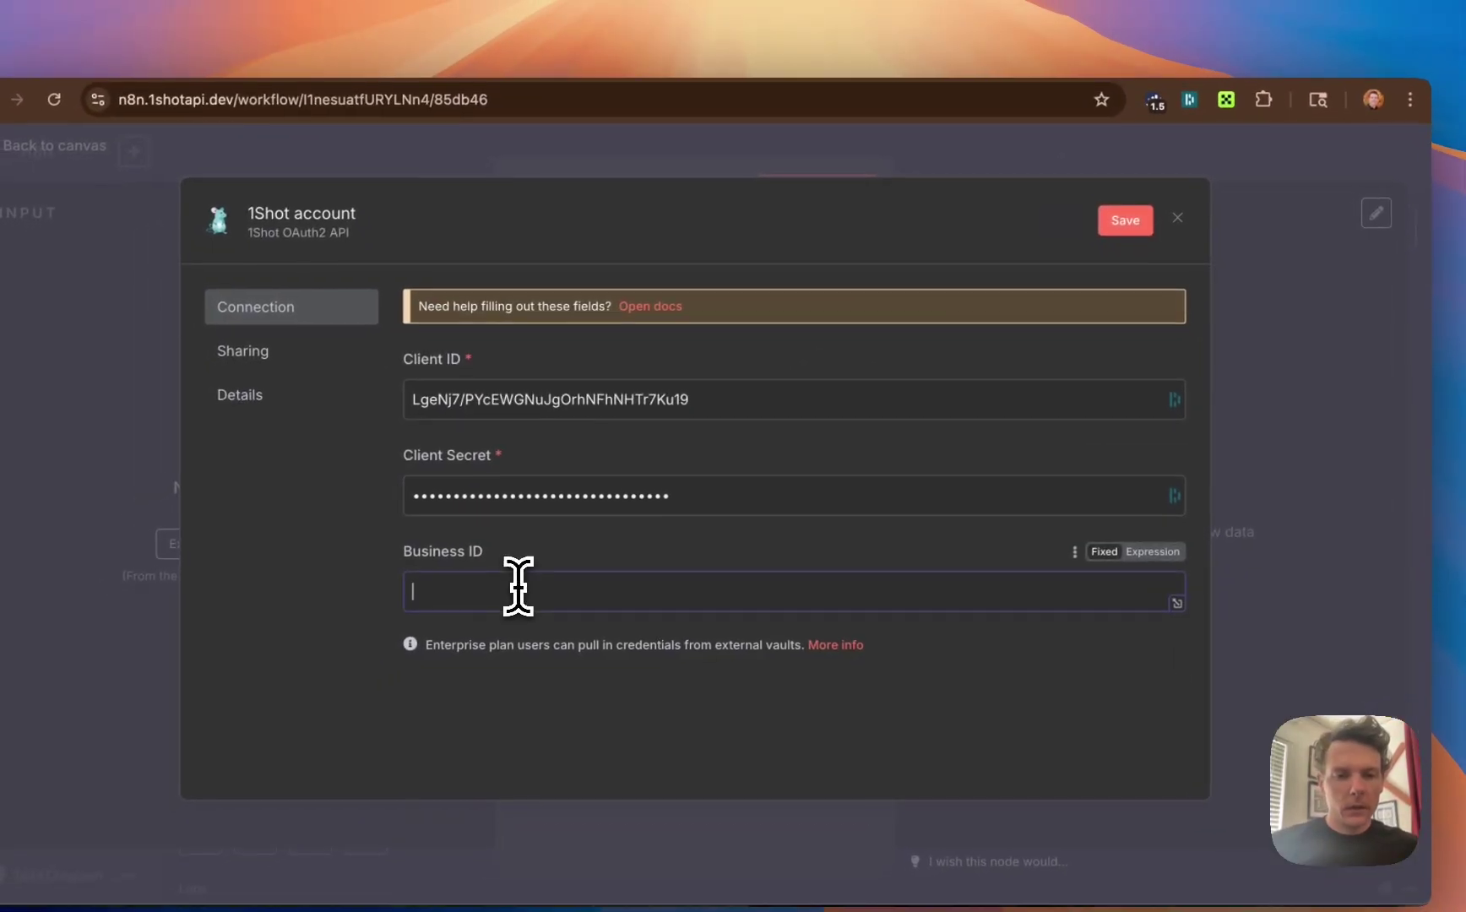
{"action": "key", "text": "super+v"}
{"action": "left_click", "coordinate": [1132, 221]}
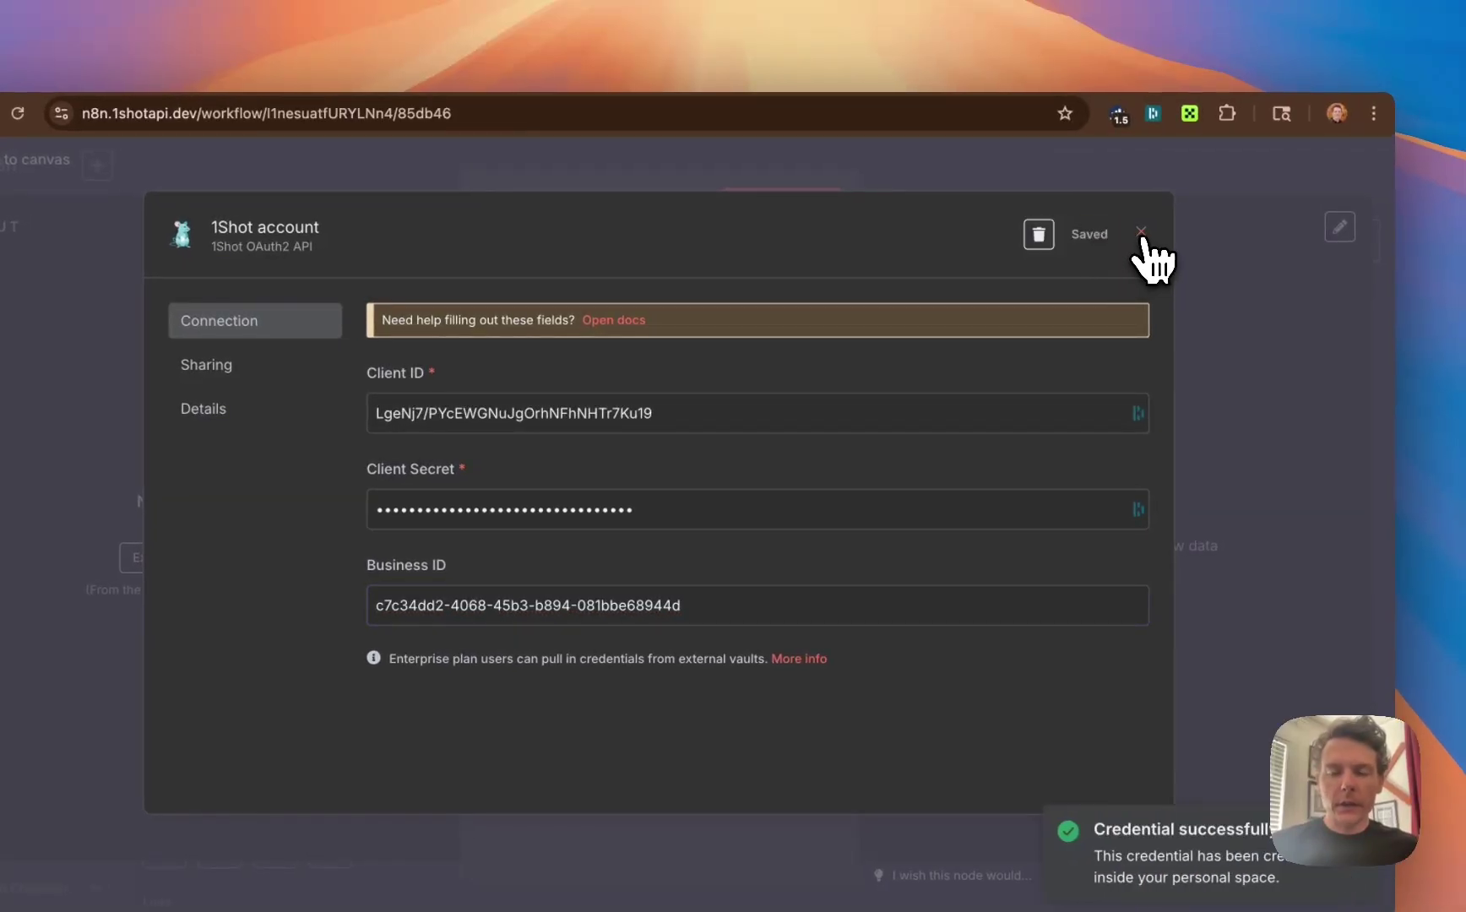
{"action": "left_click", "coordinate": [1141, 233]}
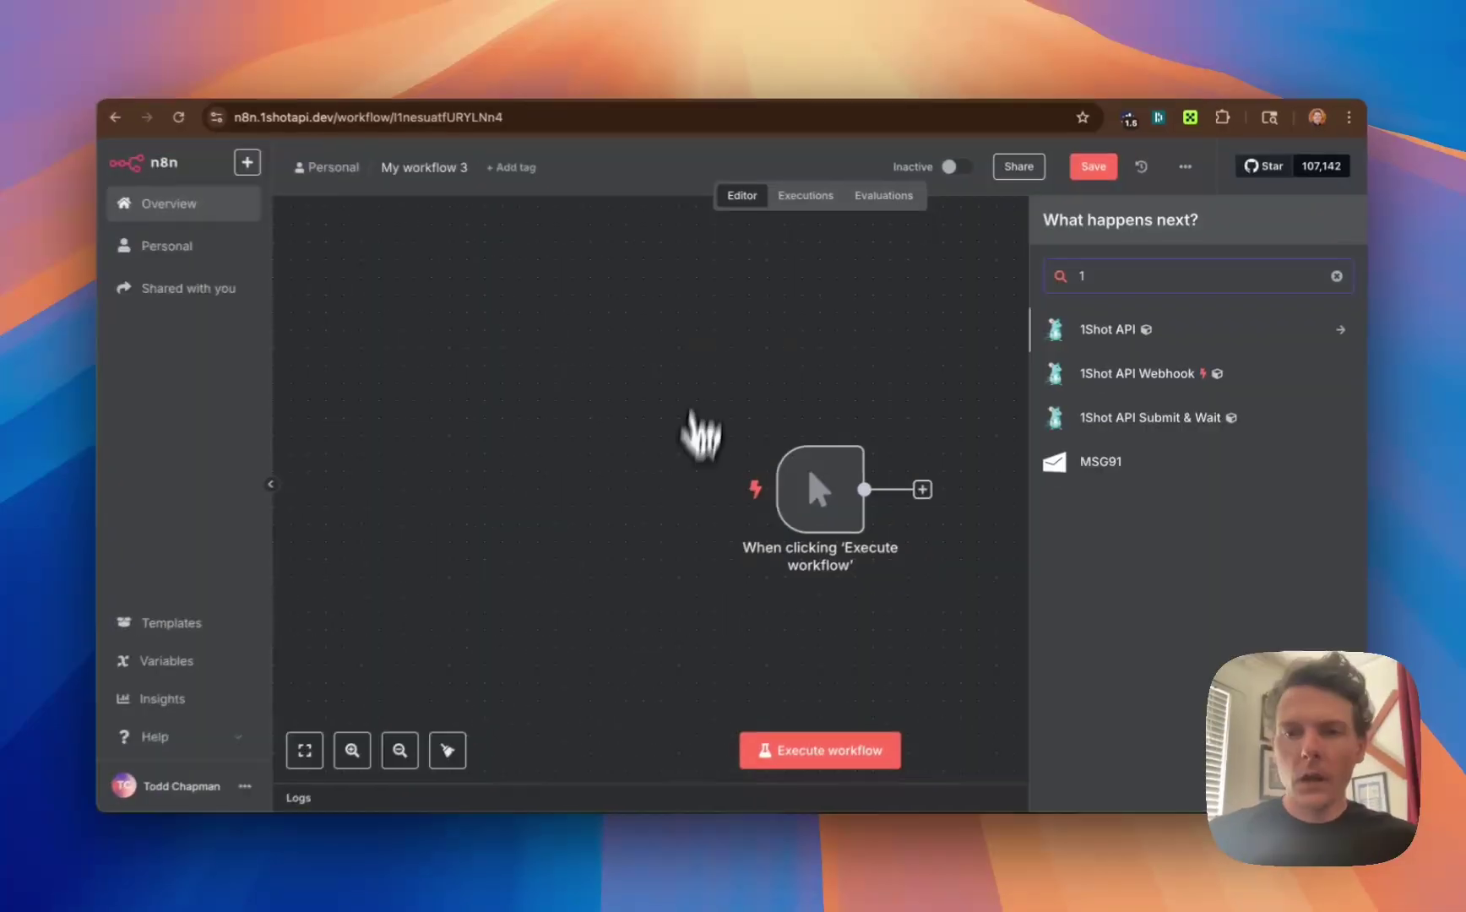
- Open the 1Shot API node's details and review its contract method, prompt, transaction and wallet actions
{"action": "left_click", "coordinate": [1089, 370]}
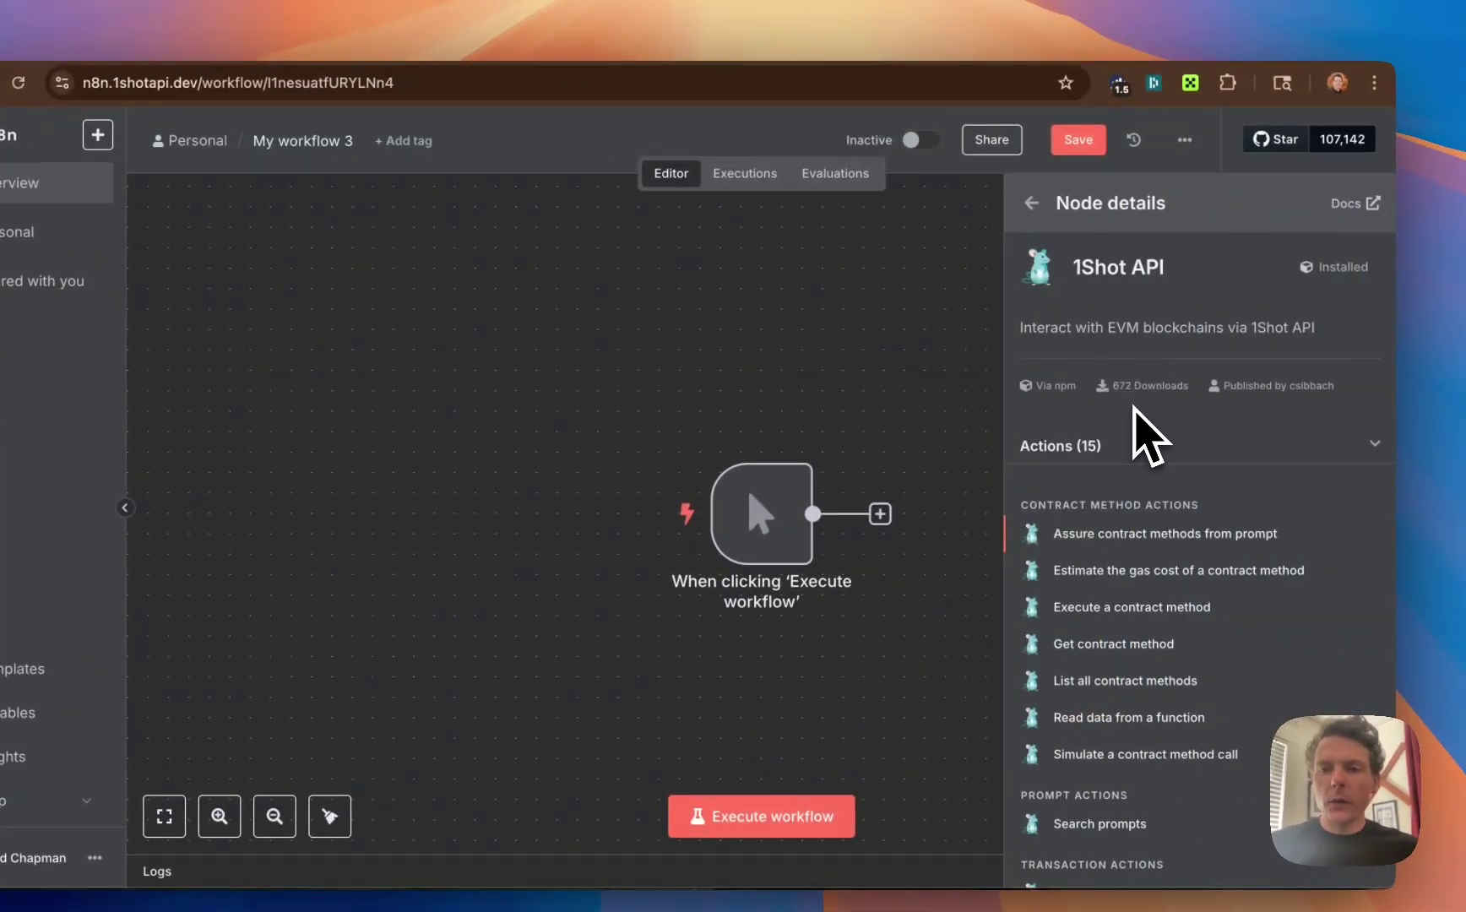
{"action": "scroll", "coordinate": [1136, 397], "scroll_direction": "down", "scroll_amount": 3}
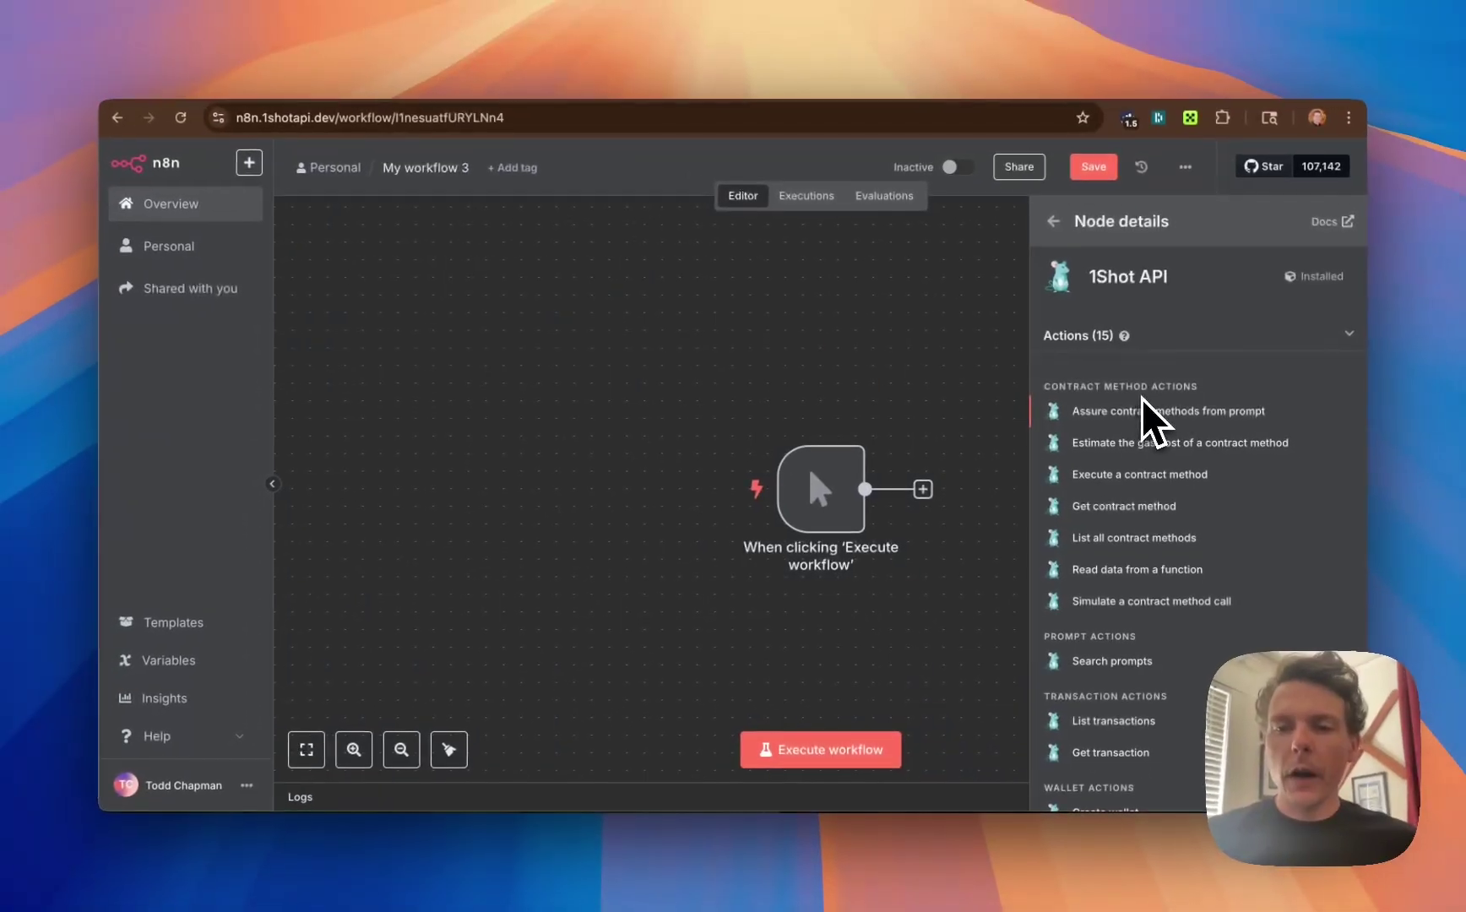
{"action": "scroll", "coordinate": [1140, 414], "scroll_direction": "down", "scroll_amount": 1}
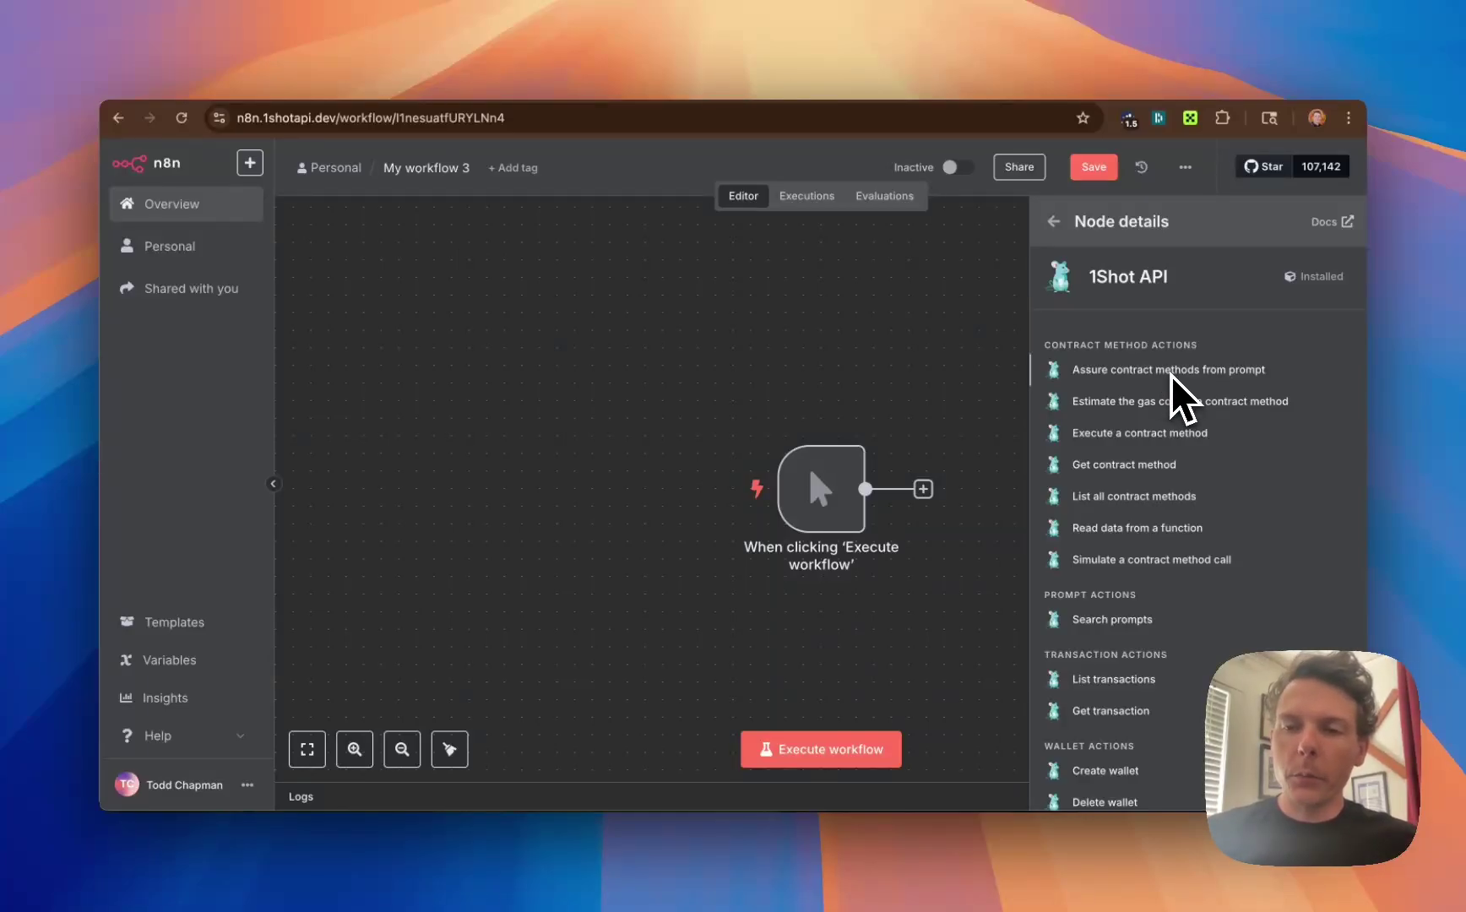
{"action": "scroll", "coordinate": [1173, 380], "scroll_direction": "down", "scroll_amount": 3}
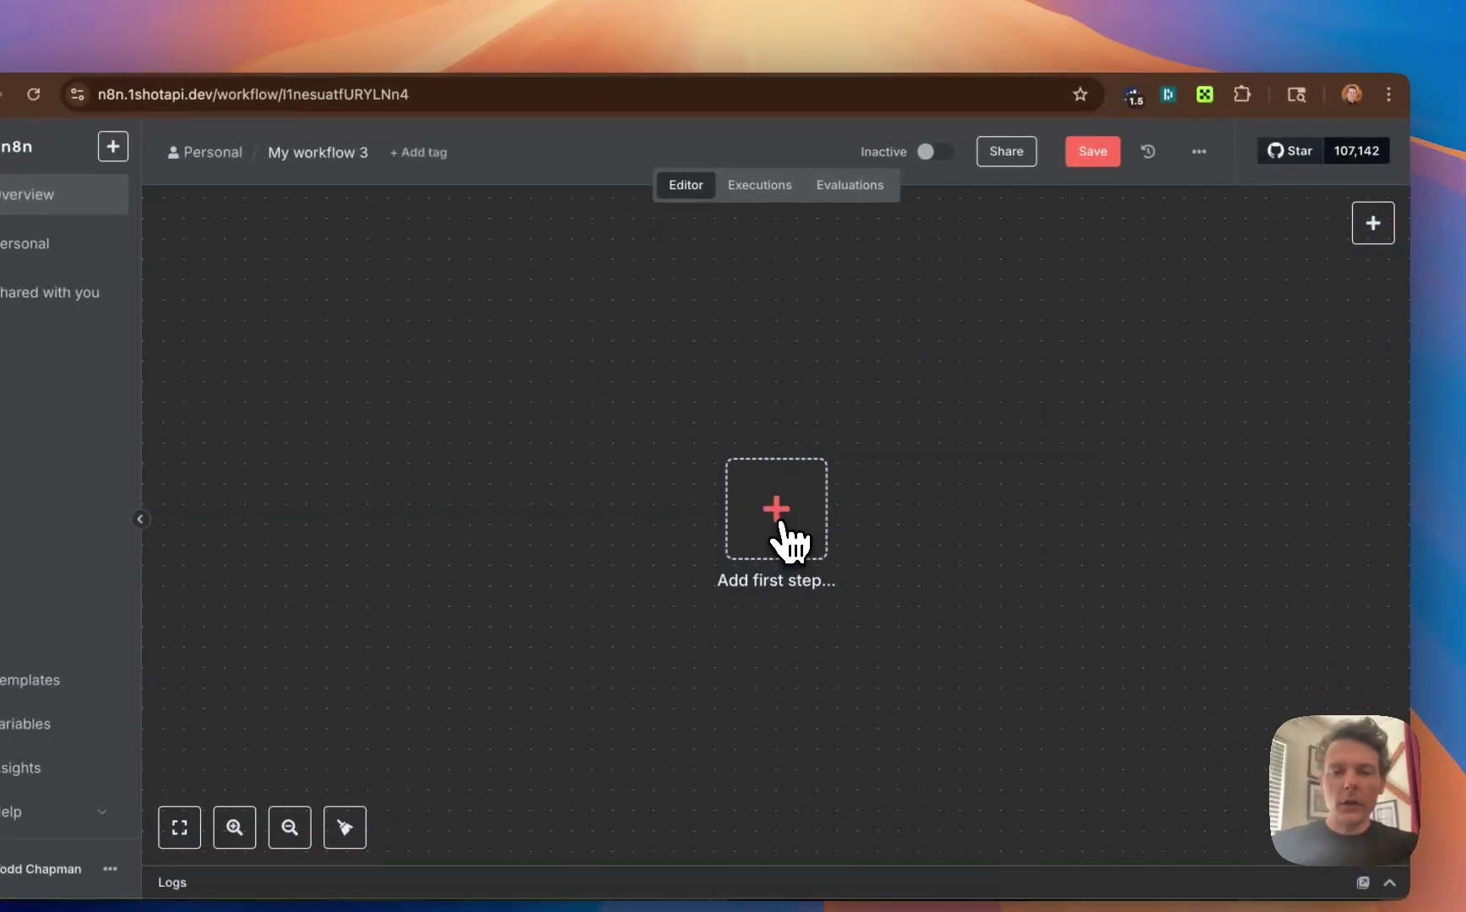
- Add the 1Shot API Webhook trigger as the workflow's first node and start editing its Public Key
{"action": "left_click", "coordinate": [796, 493]}
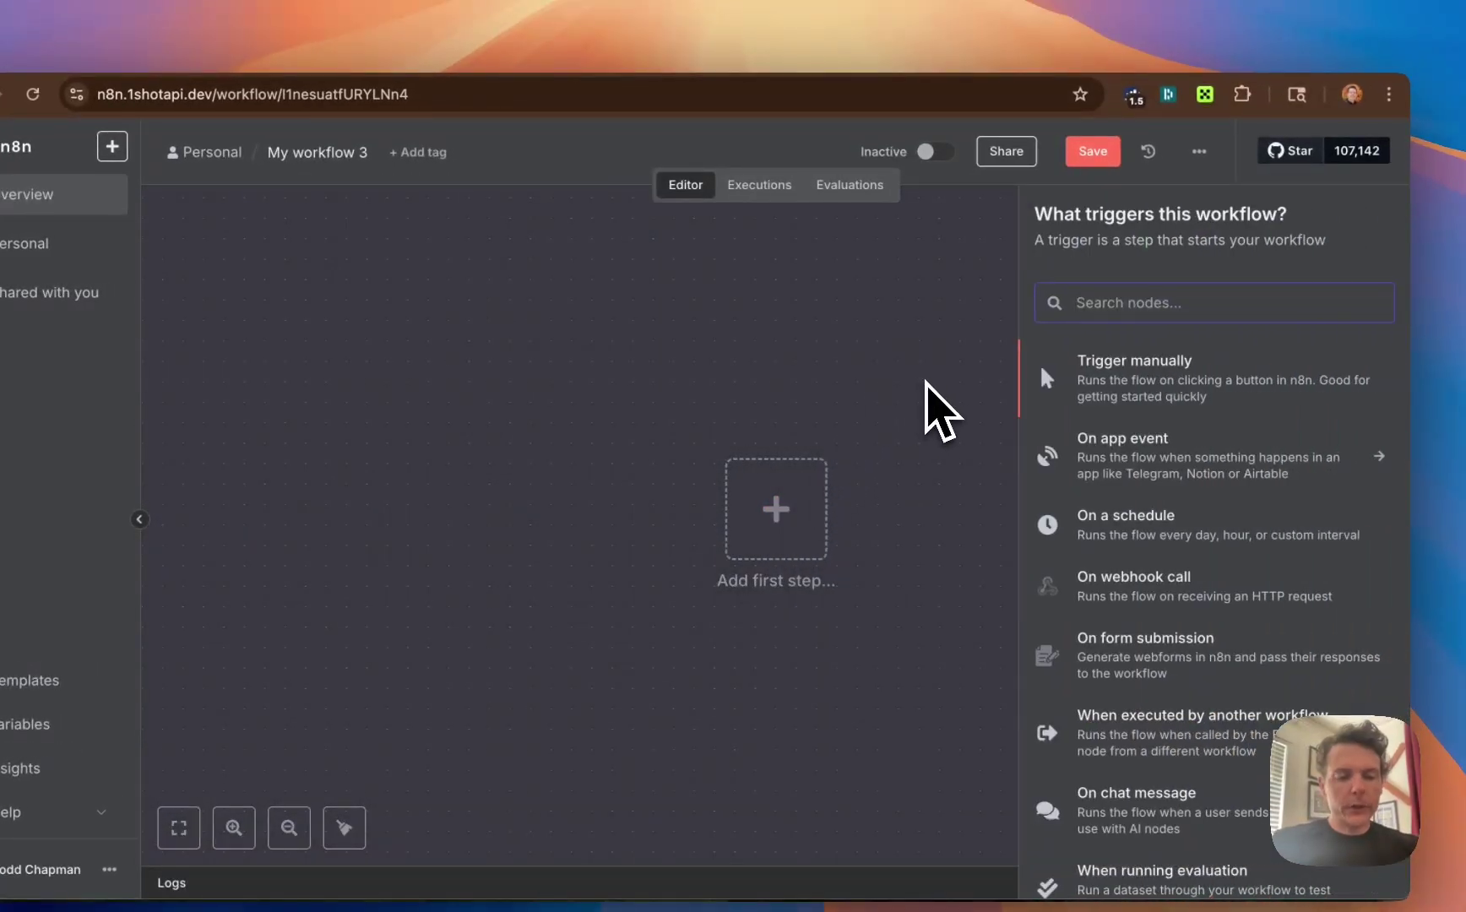
{"action": "type", "text": "1sho"}
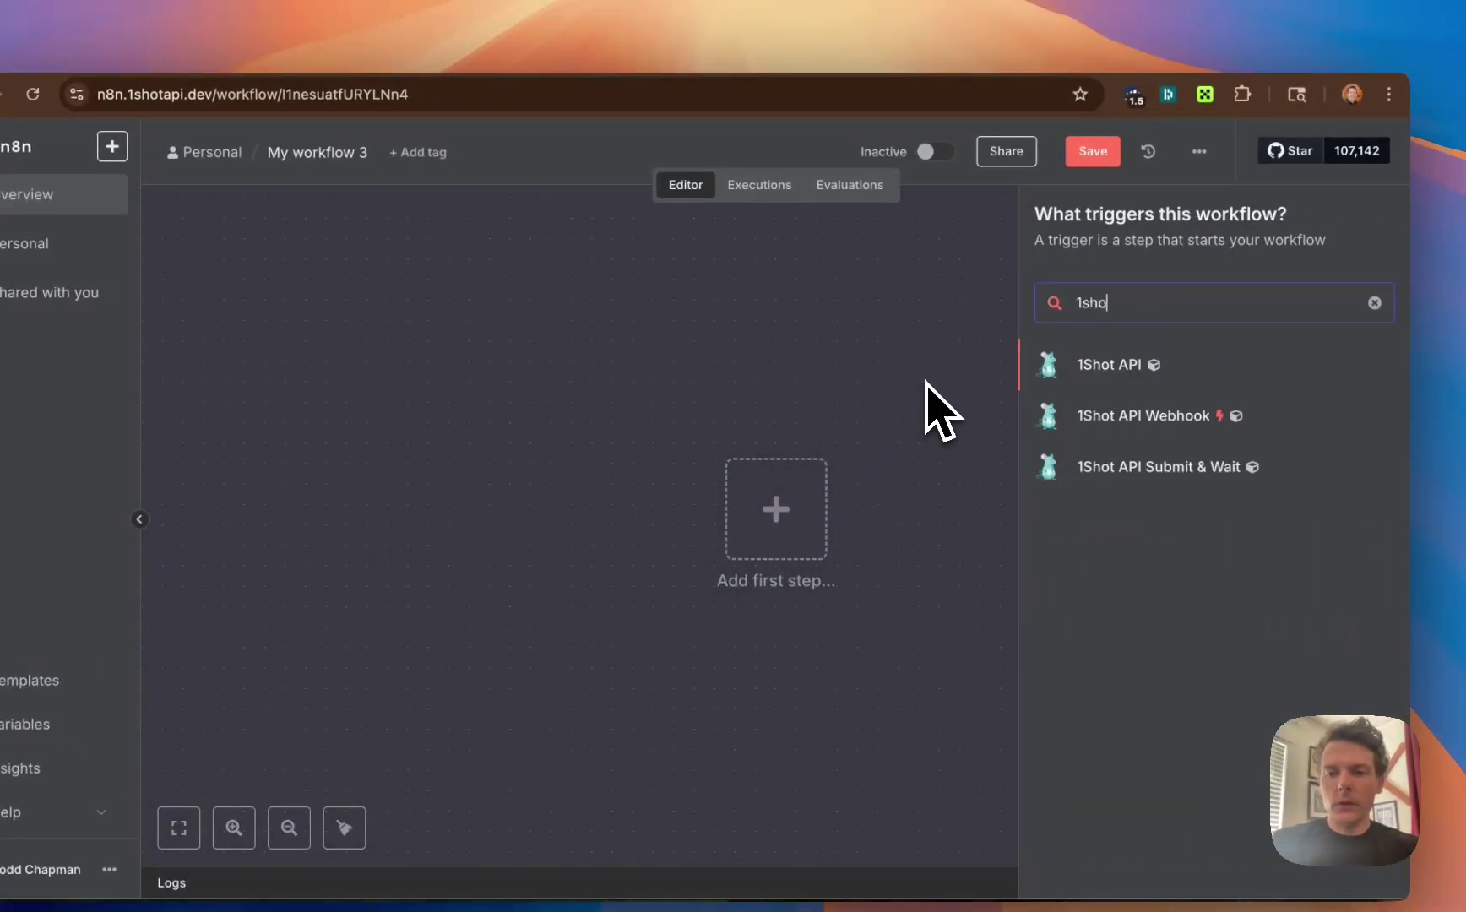
{"action": "left_click", "coordinate": [1155, 416]}
{"action": "left_click", "coordinate": [1105, 478]}
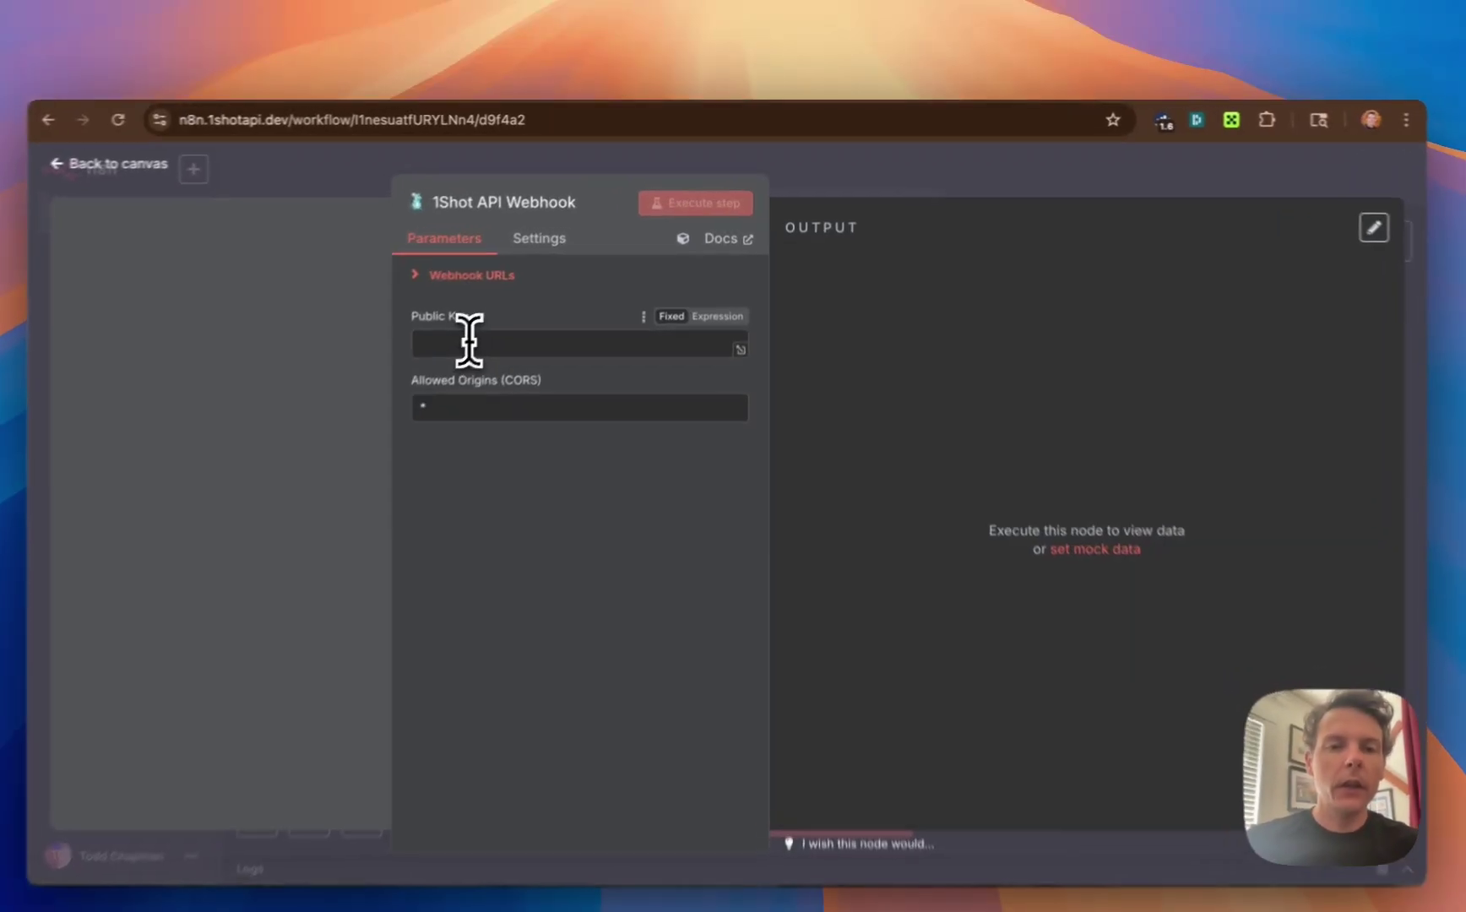
{"action": "left_click", "coordinate": [500, 321]}
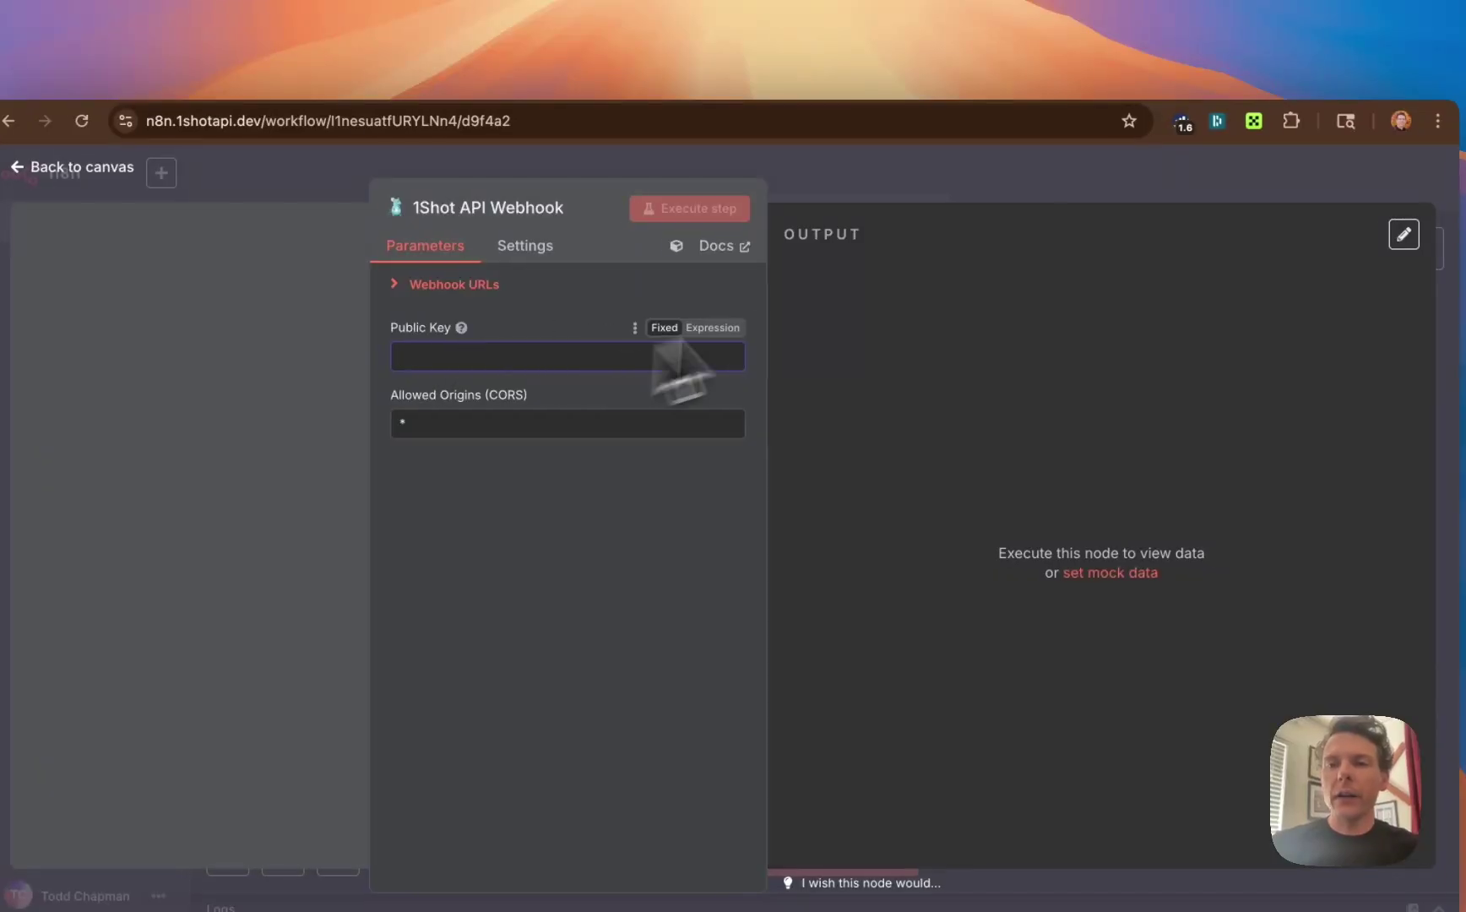
- Switch to the 1Shot web app and open the details of the first contract under My Smart Contracts
{"action": "left_click", "coordinate": [1234, 89]}
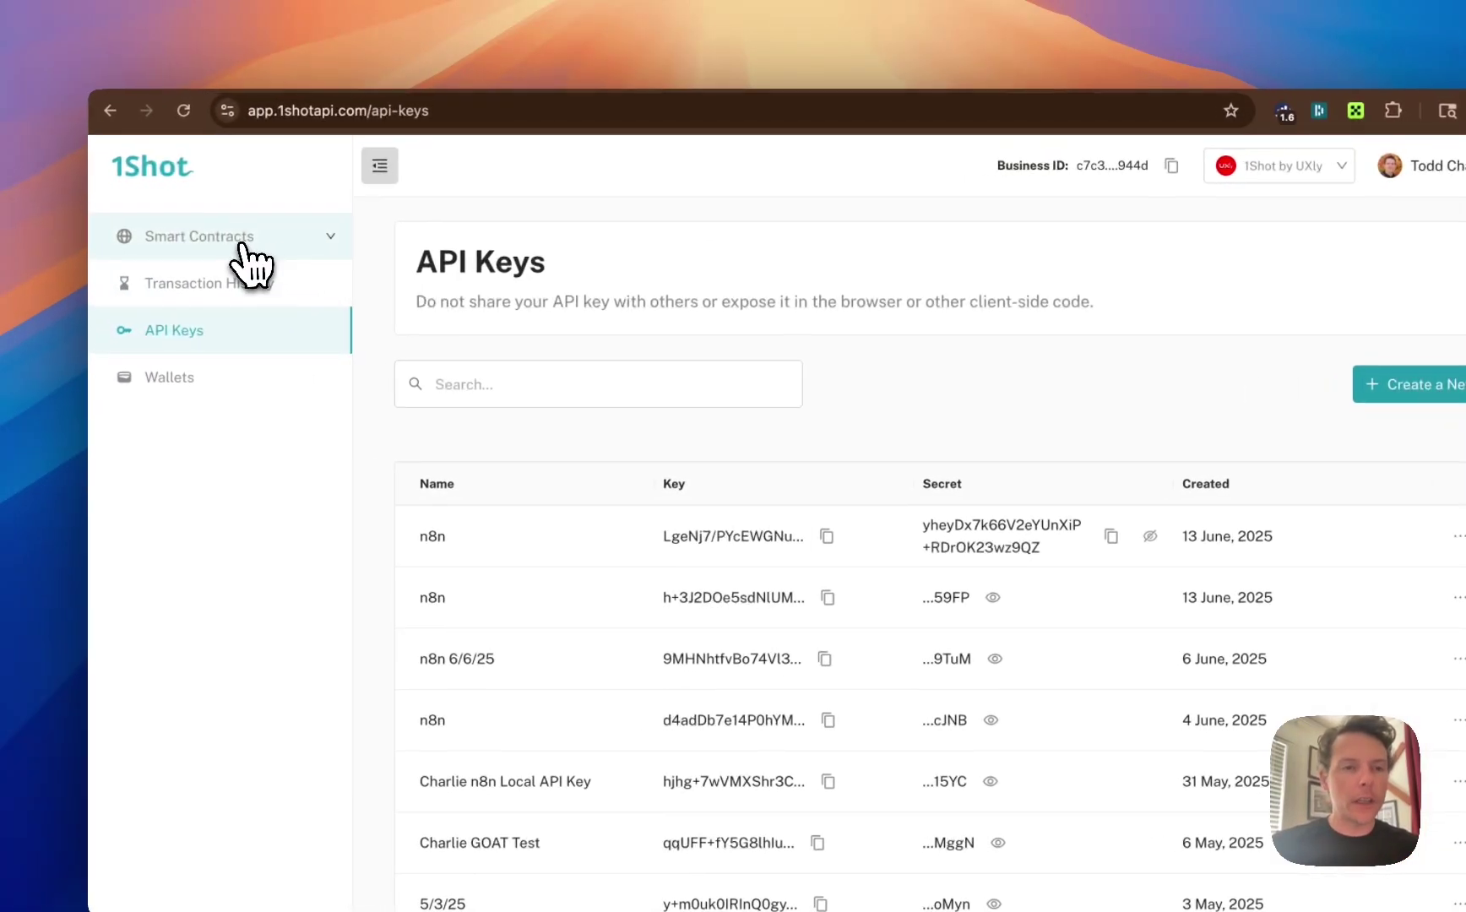
{"action": "left_click", "coordinate": [241, 243]}
{"action": "left_click", "coordinate": [196, 289]}
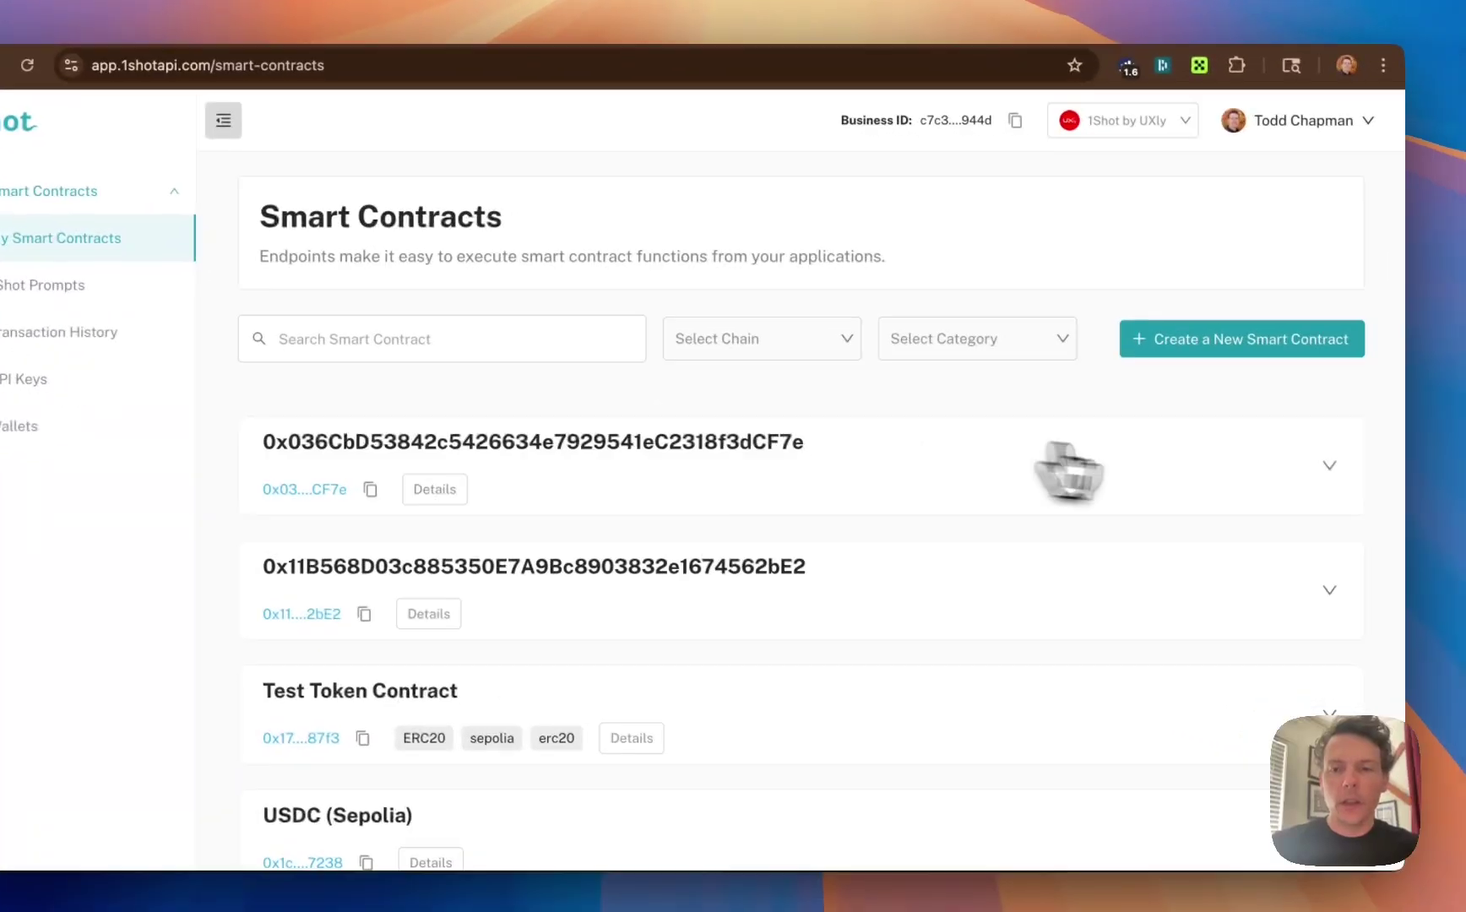
{"action": "left_click", "coordinate": [556, 494]}
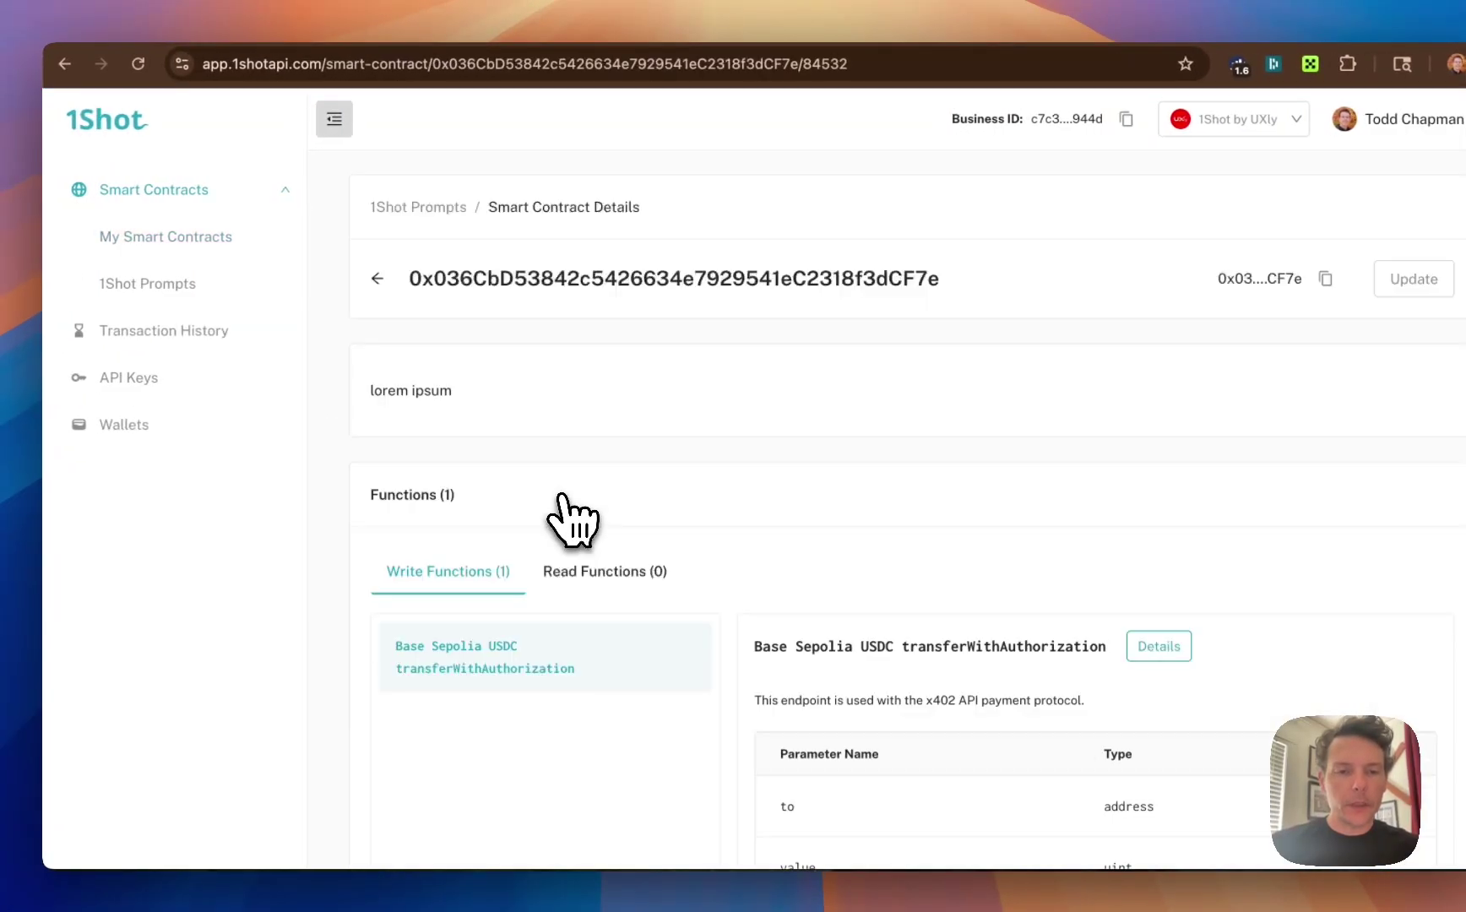
- Open the details of the Base Sepolia USDC transferWithAuthorization write function and go to its Webhook section
{"action": "scroll", "coordinate": [670, 498], "scroll_direction": "down", "scroll_amount": 3}
{"action": "scroll", "coordinate": [661, 475], "scroll_direction": "down", "scroll_amount": 1}
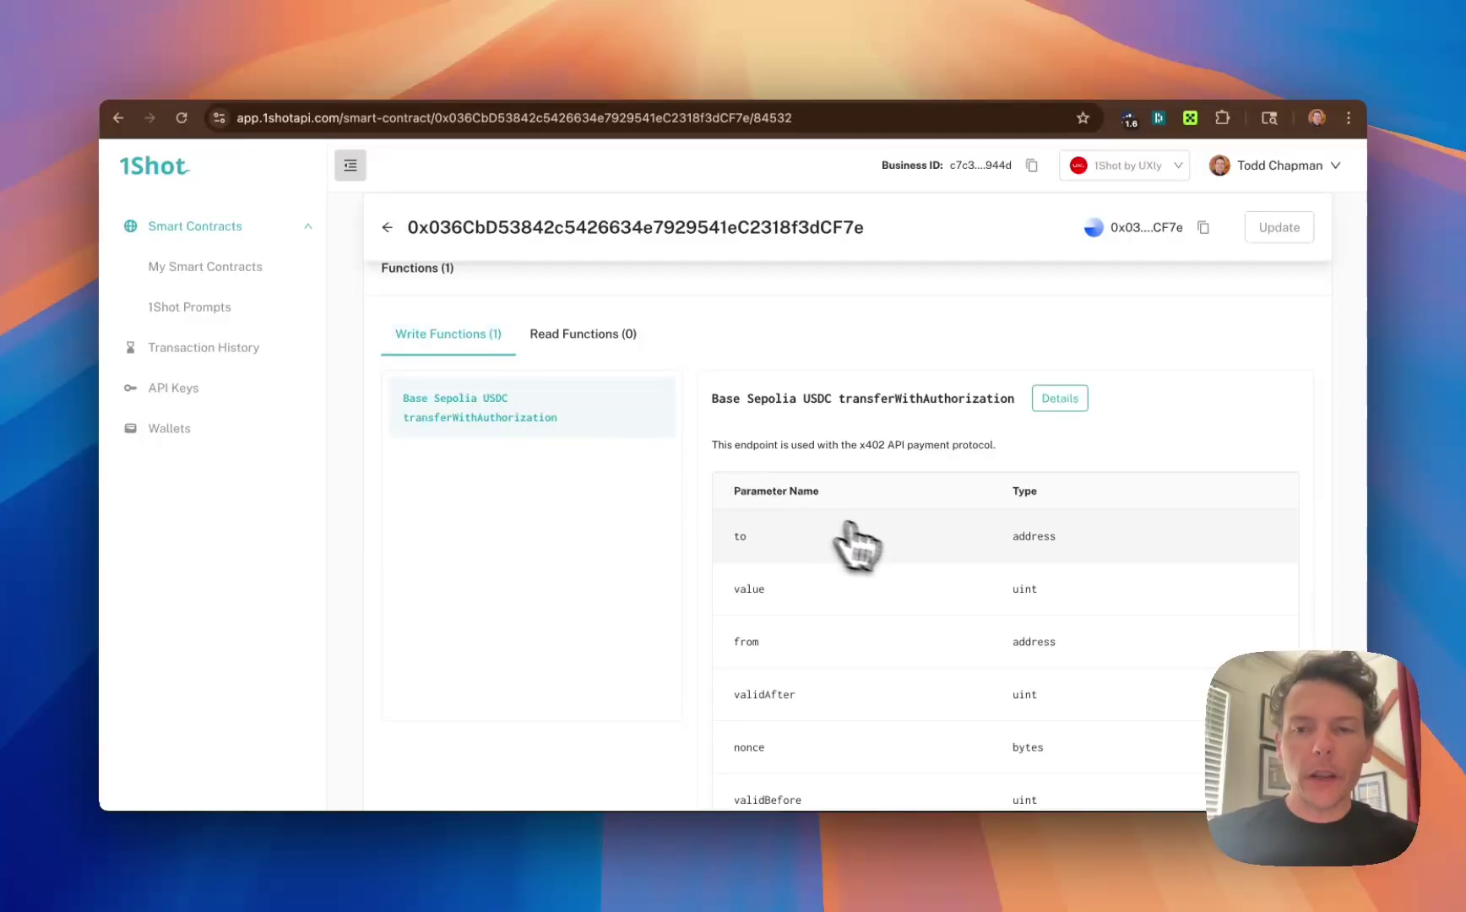
{"action": "scroll", "coordinate": [884, 556], "scroll_direction": "down", "scroll_amount": 1}
{"action": "scroll", "coordinate": [893, 555], "scroll_direction": "up", "scroll_amount": 1}
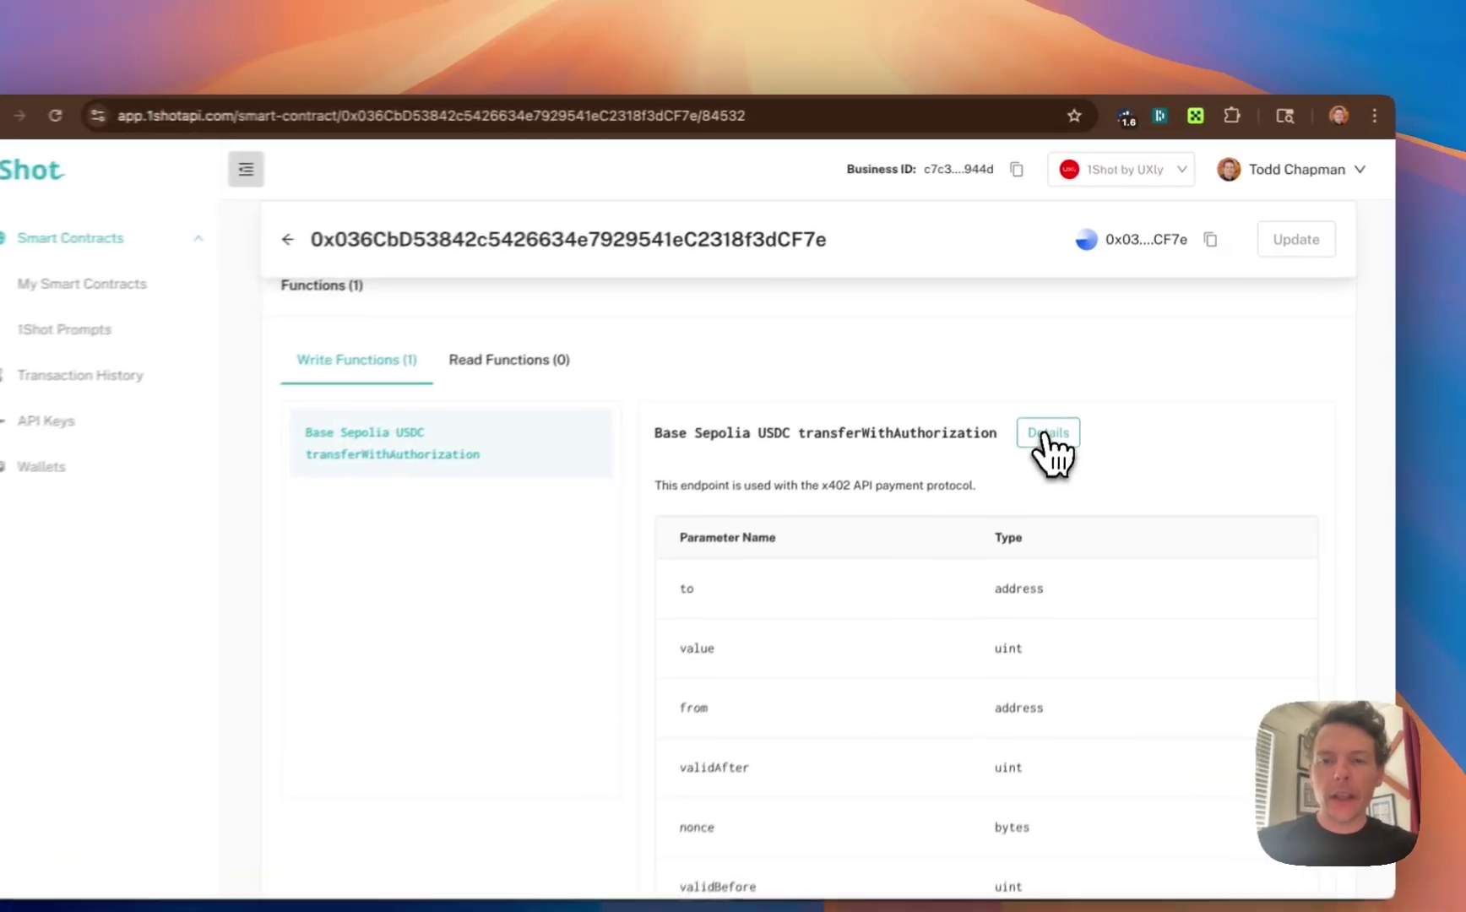
{"action": "left_click", "coordinate": [1060, 398]}
{"action": "scroll", "coordinate": [895, 431], "scroll_direction": "down", "scroll_amount": 1}
{"action": "scroll", "coordinate": [802, 494], "scroll_direction": "down", "scroll_amount": 3}
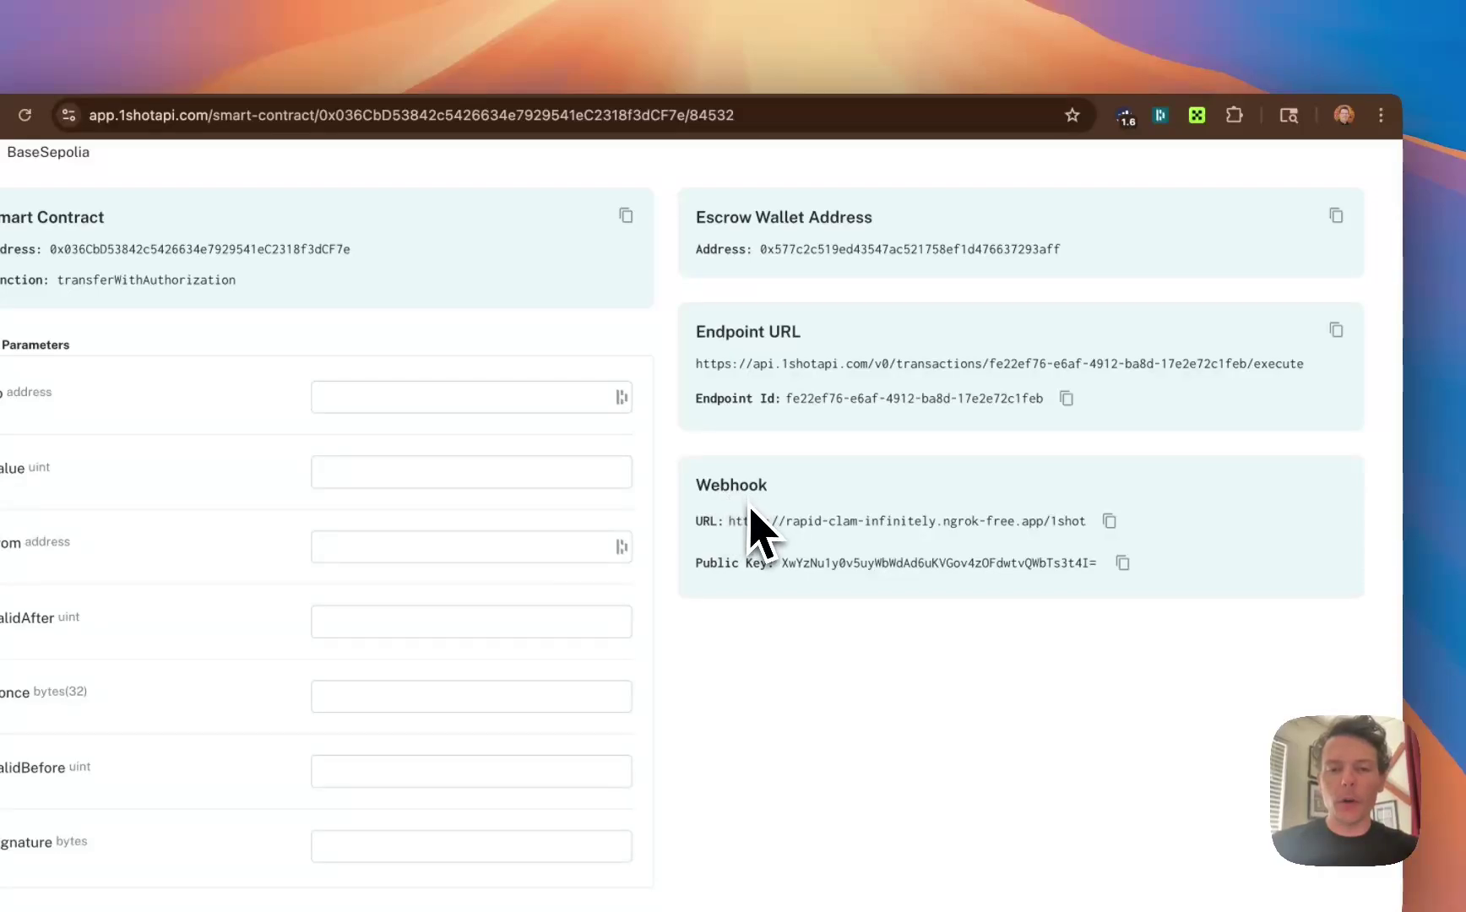
- Copy the endpoint's webhook public key and paste it into the Public Key field of the 1Shot API Webhook node in n8n
{"action": "left_click_drag", "start_coordinate": [788, 524], "coordinate": [1090, 521]}
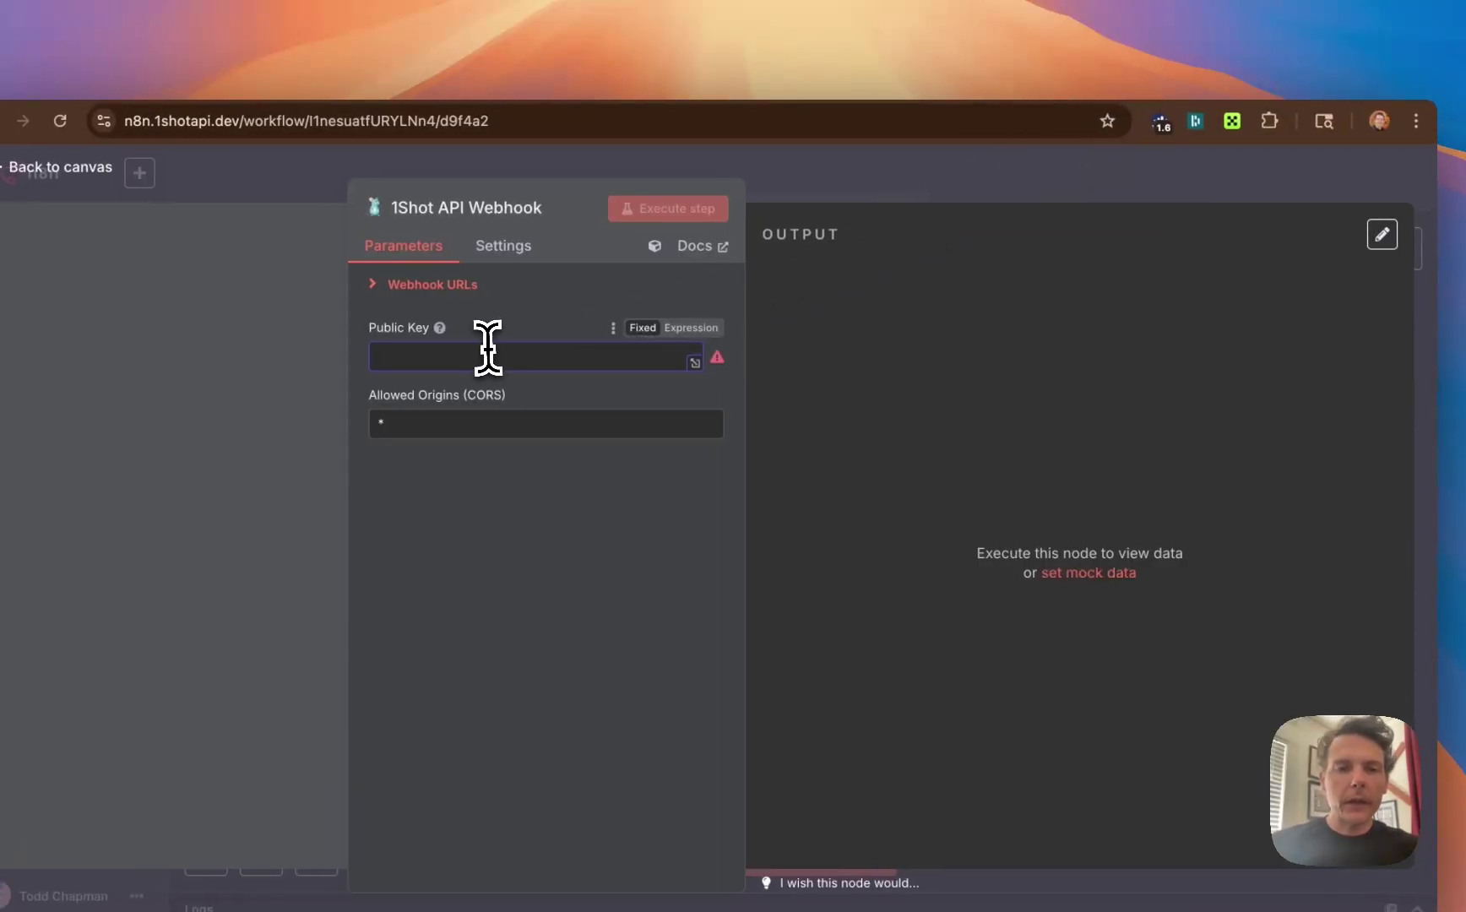
{"action": "left_click", "coordinate": [493, 348]}
{"action": "type", "text": "XwYzNu1y0v5uyWbWdAd6uKVGov4zOFdwtvQWbTs3t4I="}
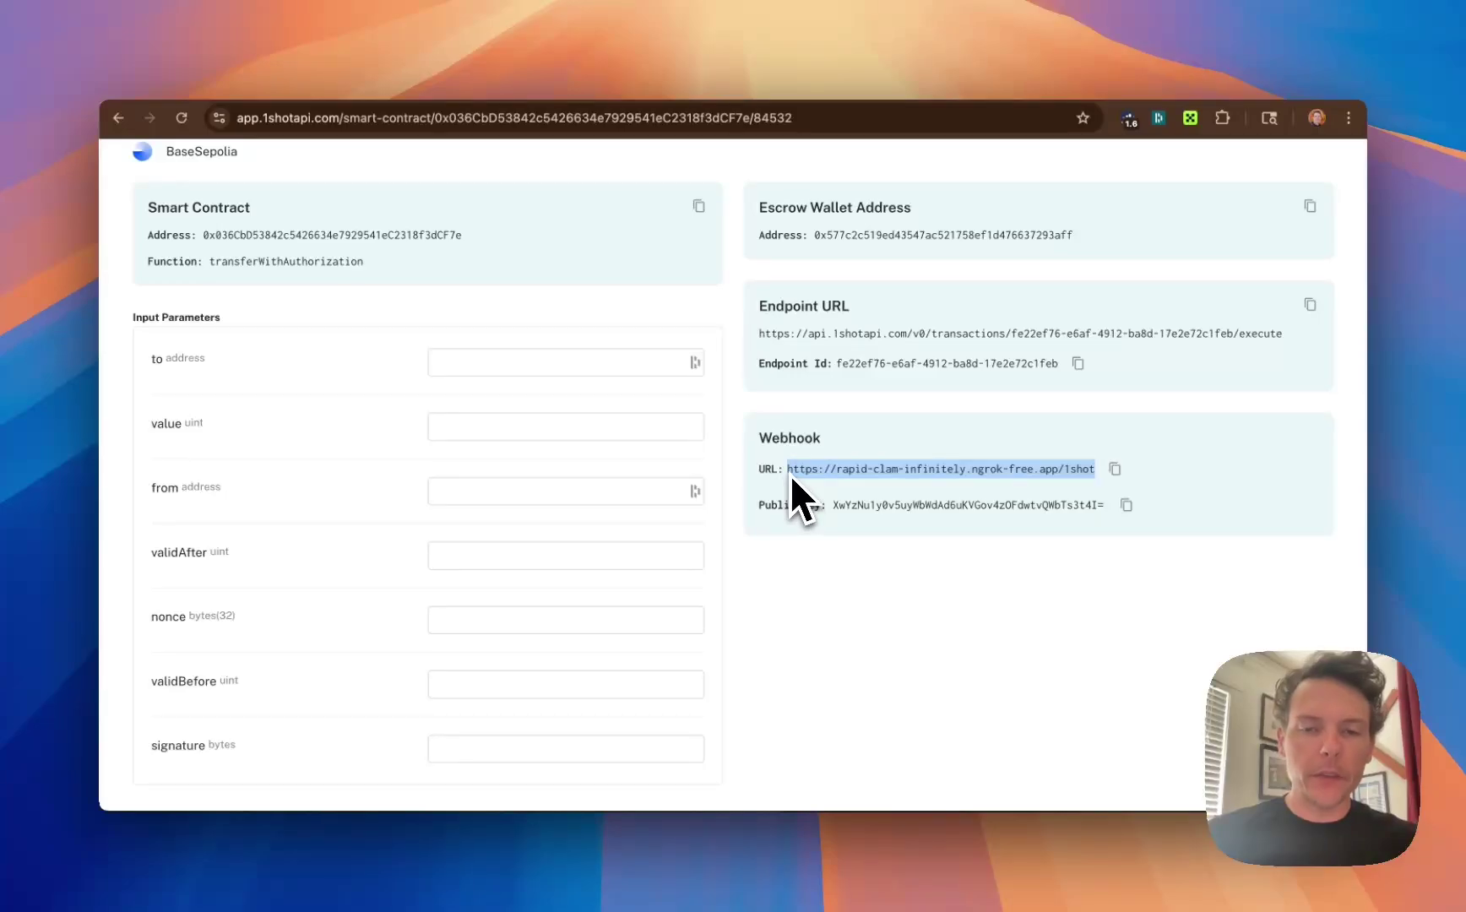
- Return to the endpoint details in the 1Shot web app and review the webhook URL and public key
{"action": "scroll", "coordinate": [788, 474], "scroll_direction": "up", "scroll_amount": 2}
{"action": "scroll", "coordinate": [791, 474], "scroll_direction": "up", "scroll_amount": 2}
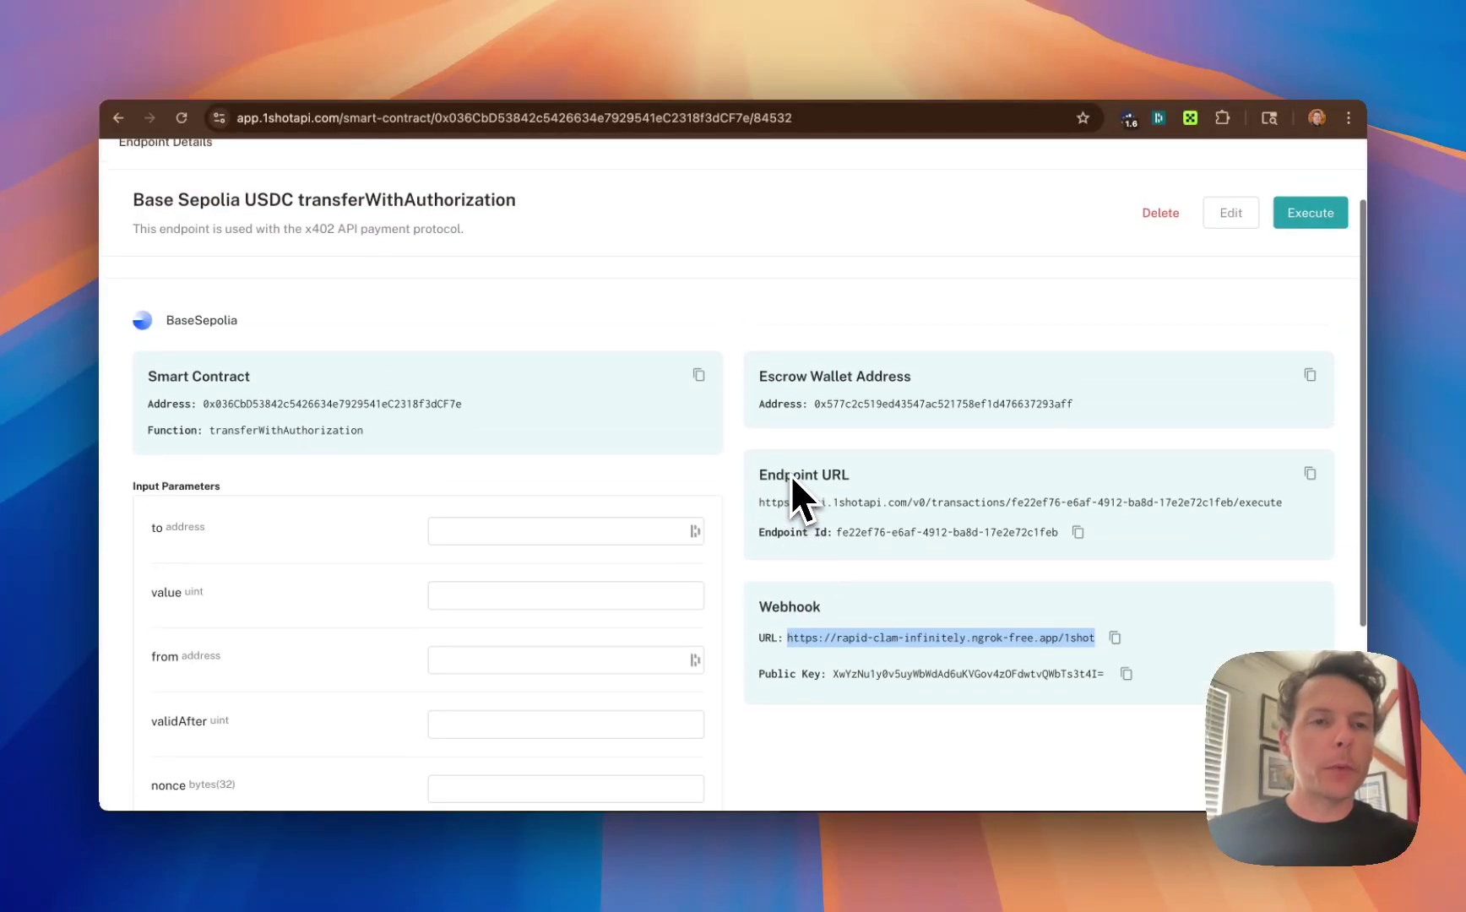
{"action": "scroll", "coordinate": [790, 486], "scroll_direction": "down", "scroll_amount": 4}
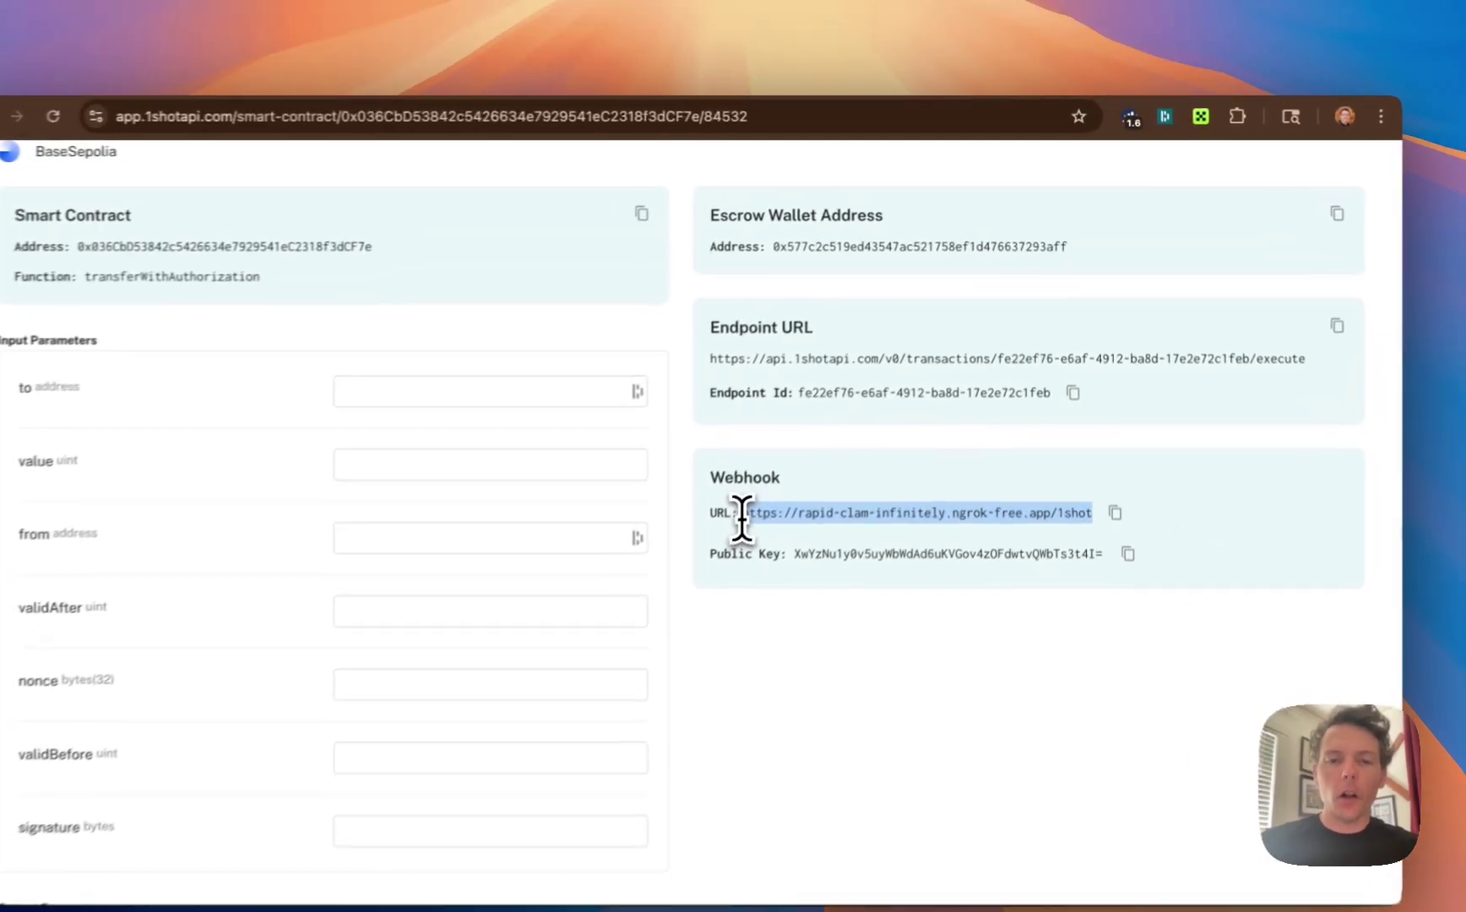
{"action": "left_click", "coordinate": [789, 474]}
{"action": "left_click_drag", "start_coordinate": [734, 525], "coordinate": [908, 553]}
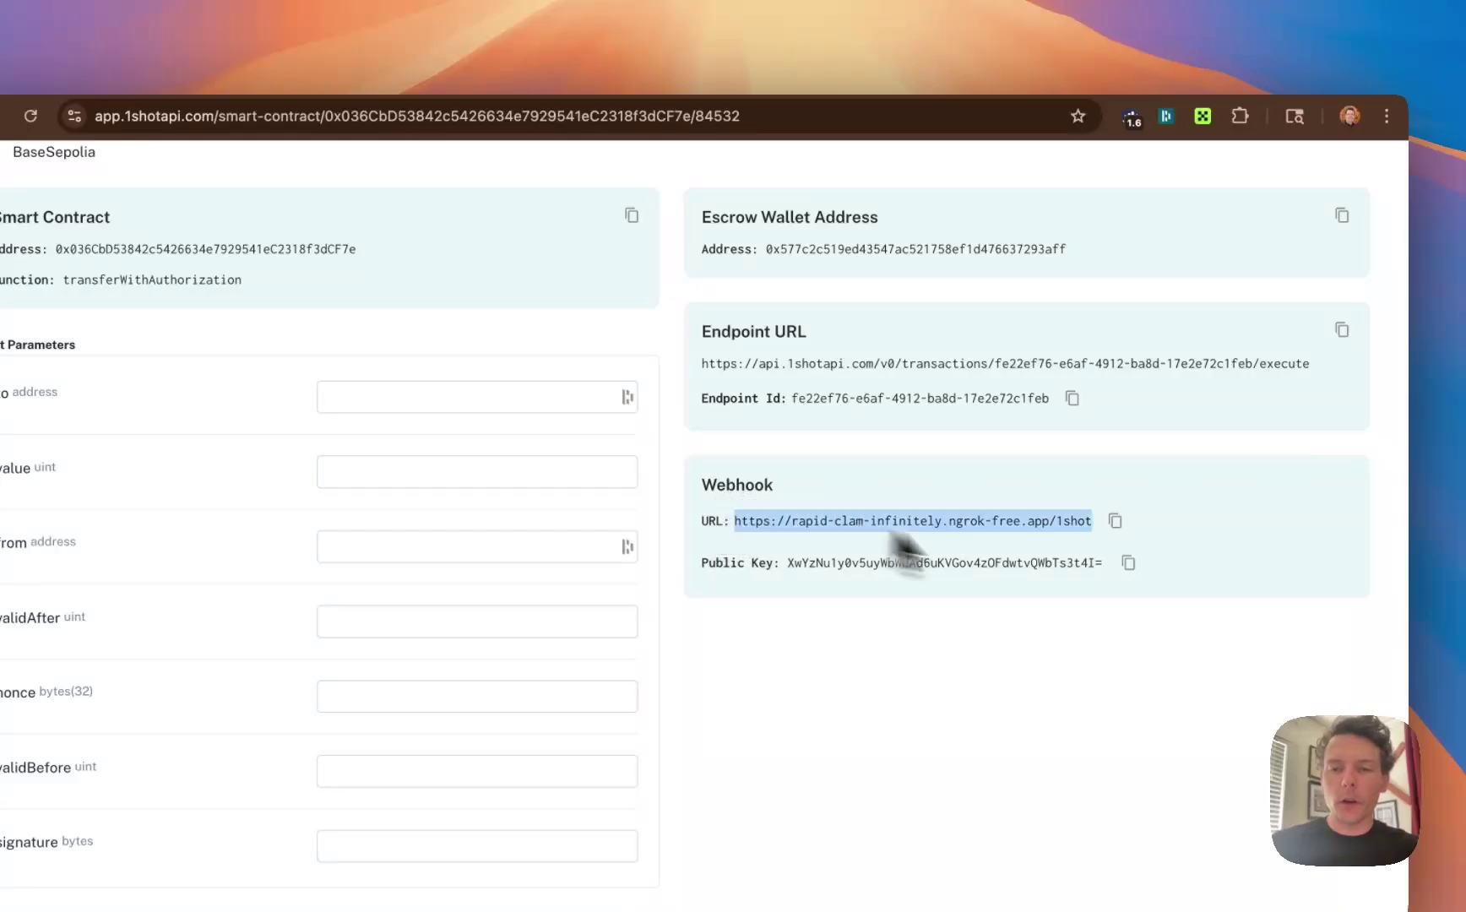
{"action": "left_click", "coordinate": [1106, 557]}
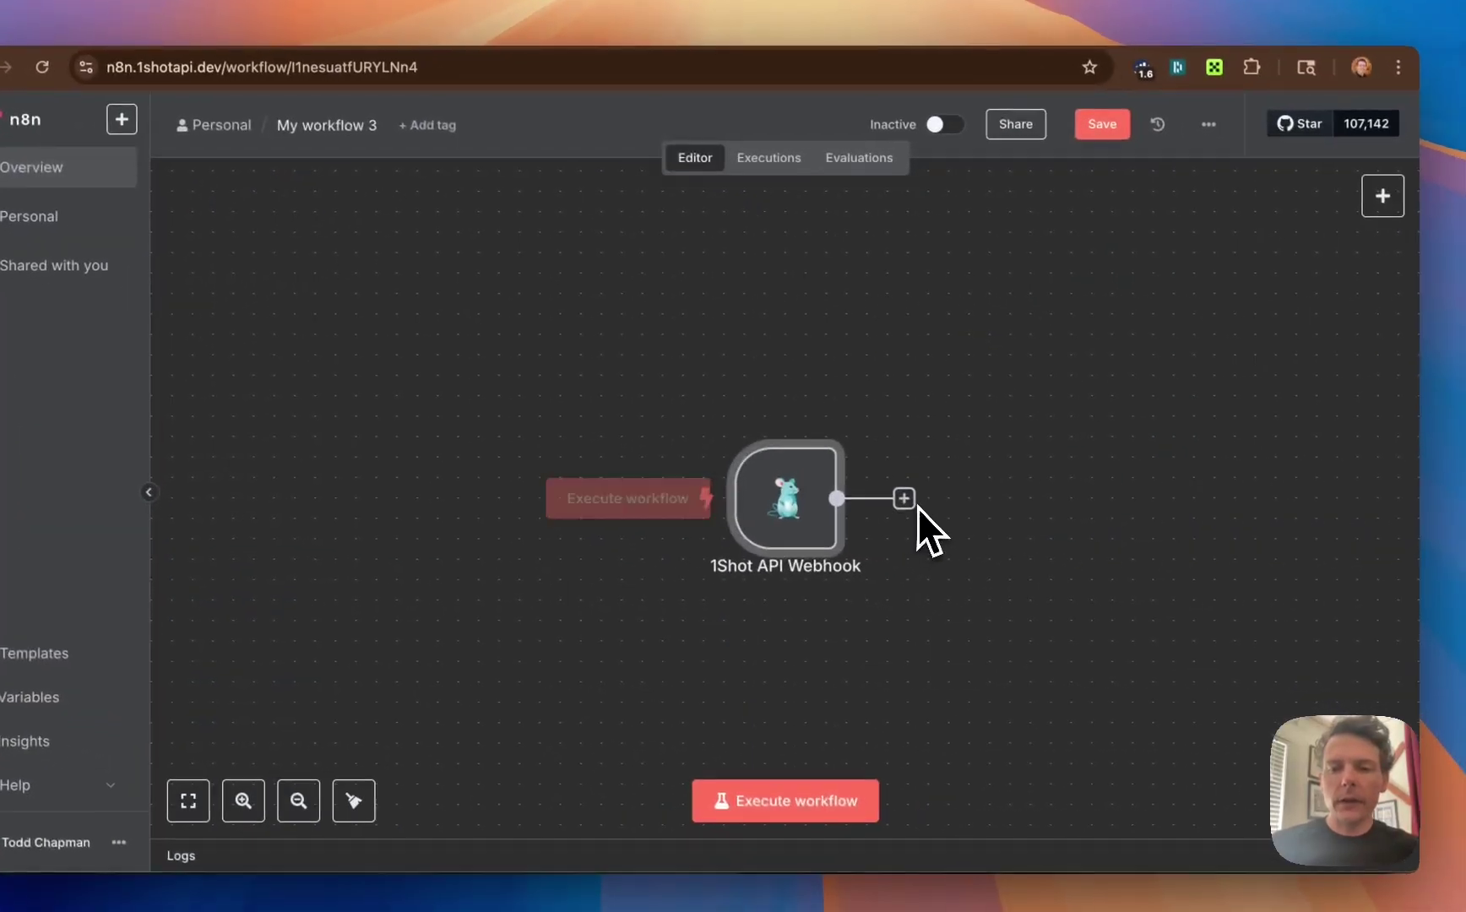
- Back on the n8n canvas, add a 1Shot API Submit & Wait node after the 1Shot API Webhook trigger
{"action": "left_click", "coordinate": [904, 498]}
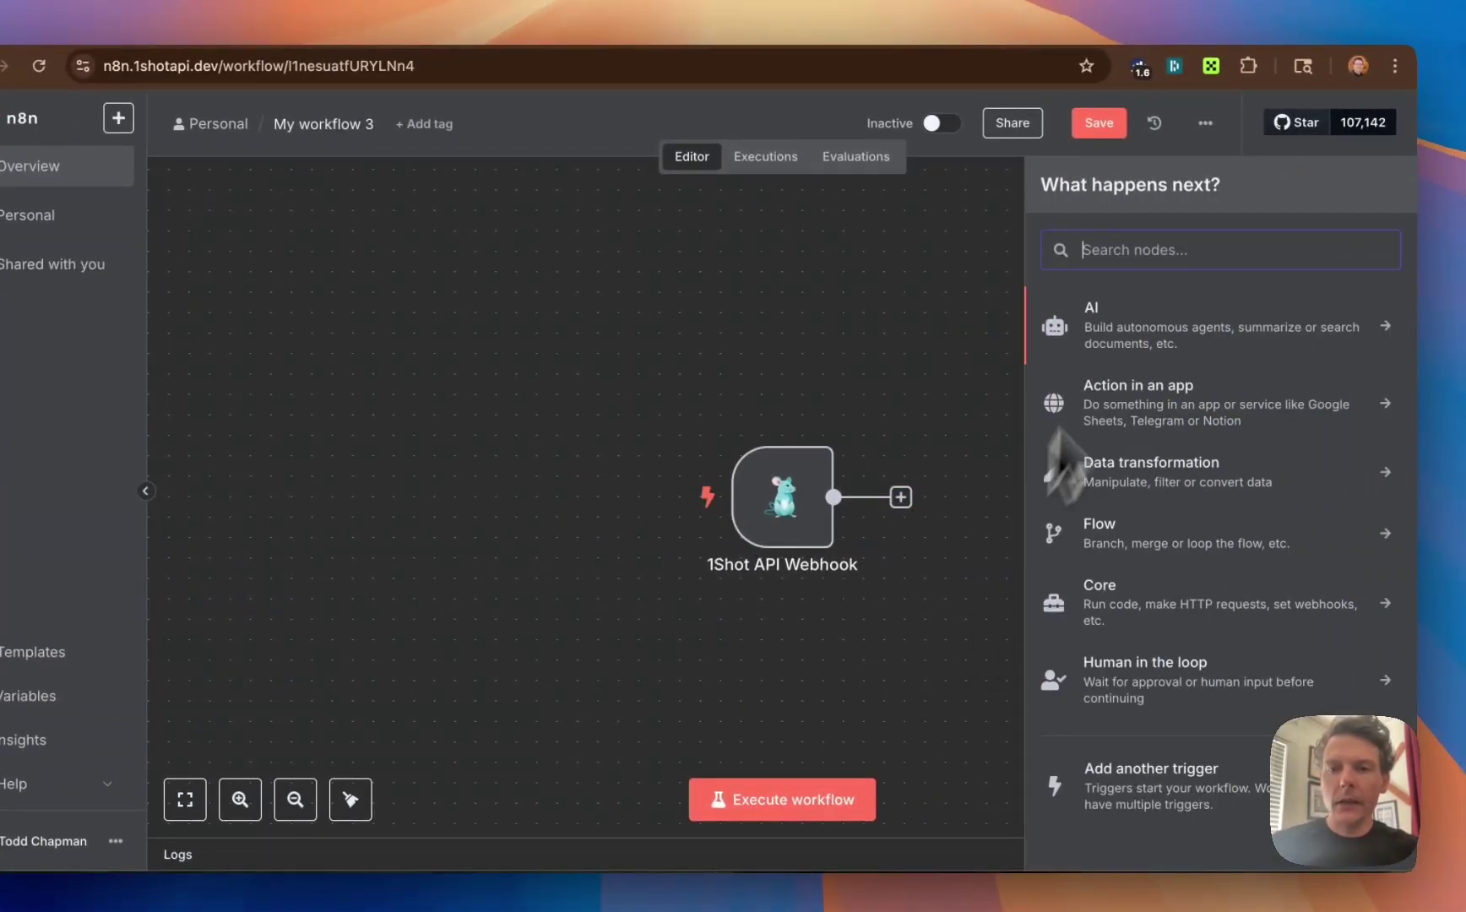
{"action": "type", "text": "1"}
{"action": "left_click", "coordinate": [1149, 415]}
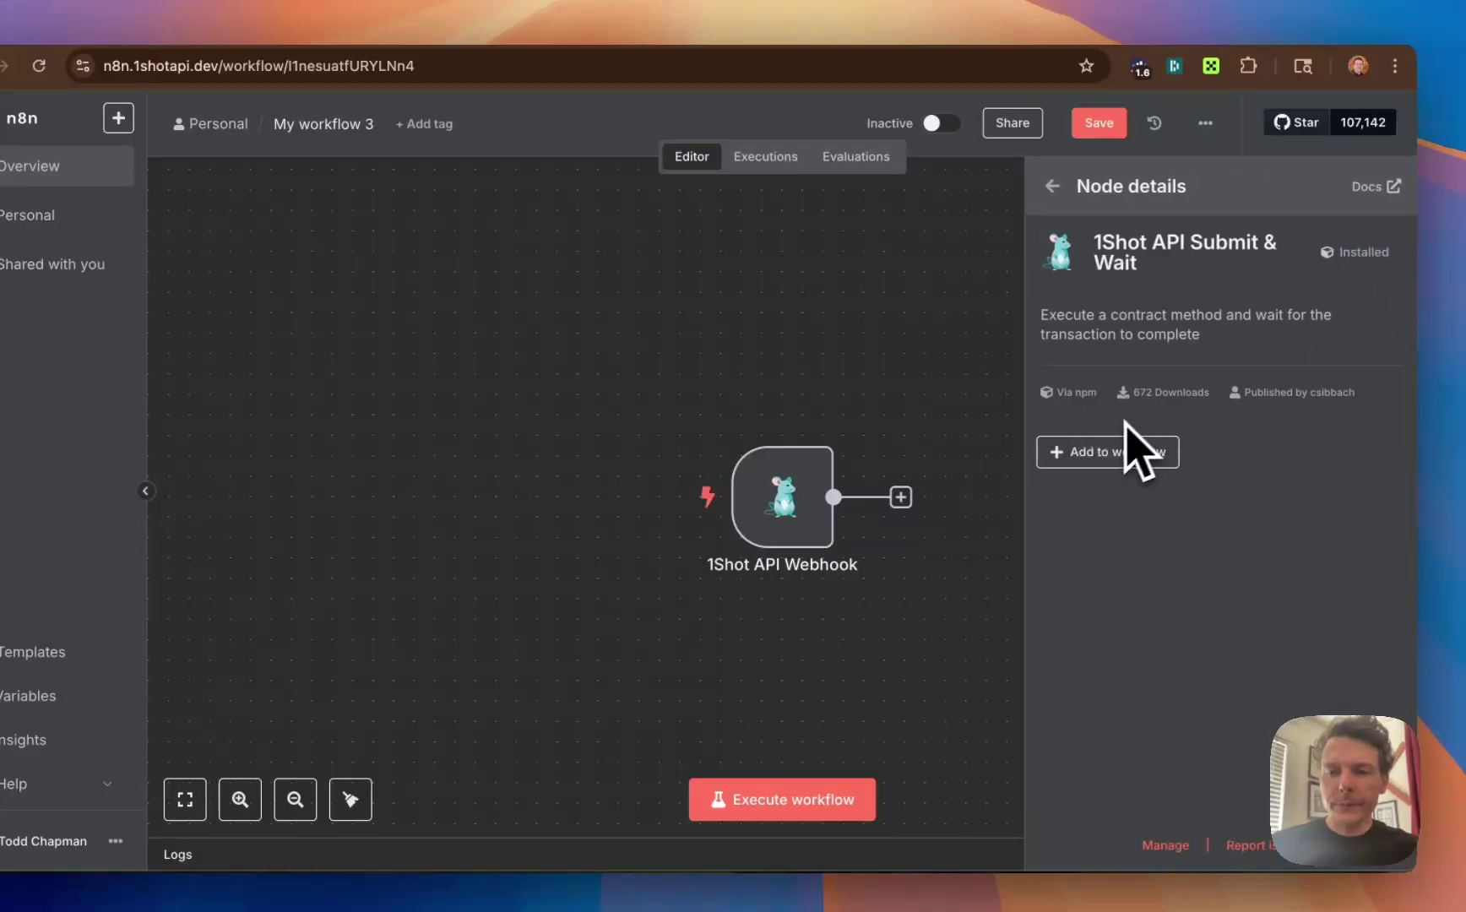
{"action": "left_click", "coordinate": [1099, 460]}
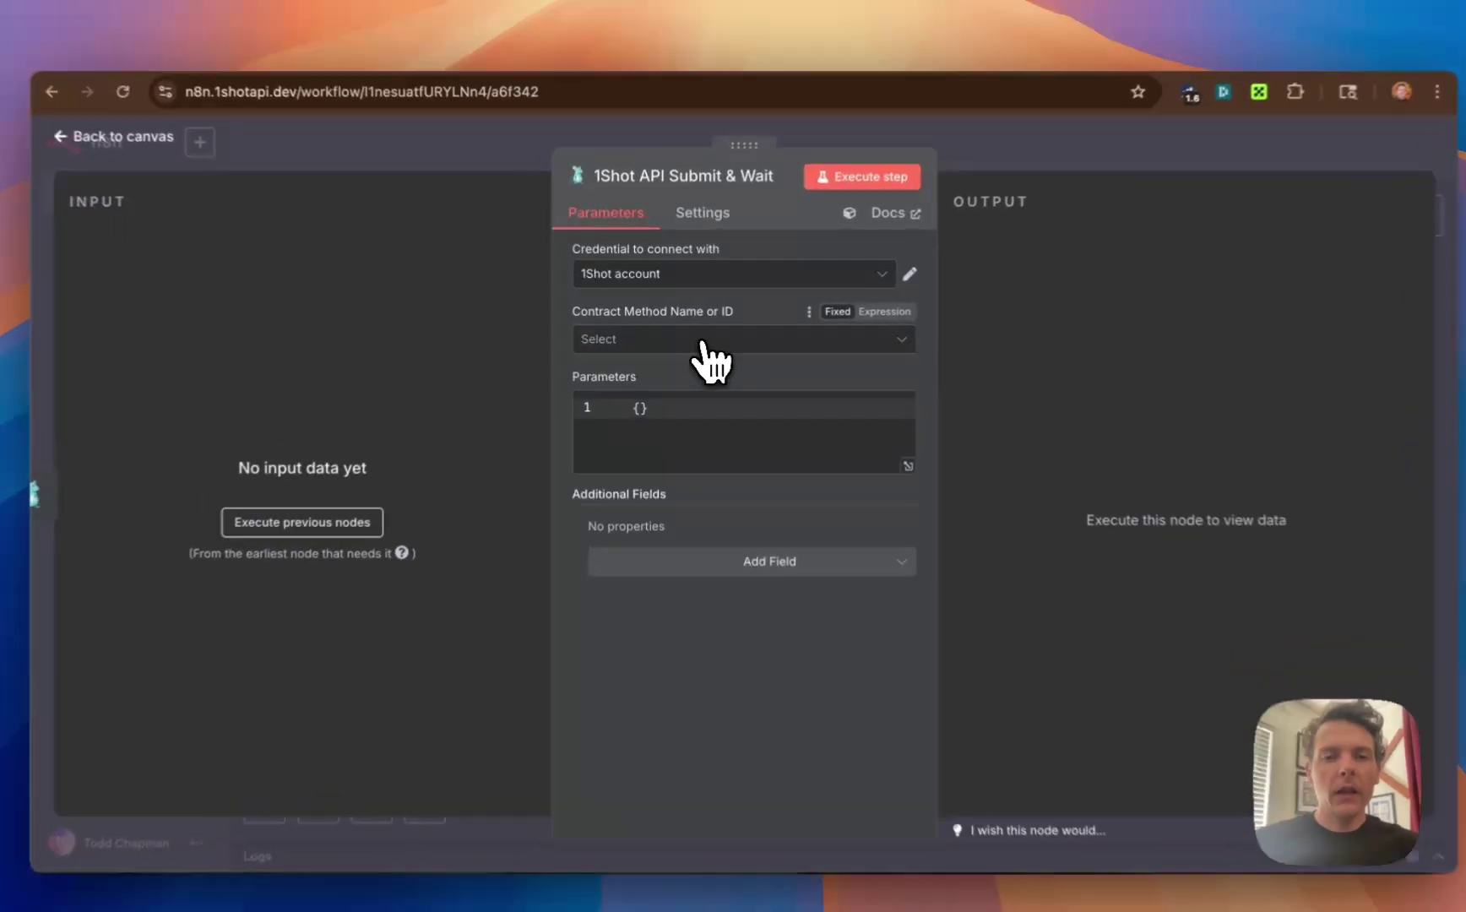
- Set the node's contract method to Base Sepolia USDC transferWithAuthorization, add an empty line inside the Parameters braces and return to the canvas
{"action": "left_click", "coordinate": [694, 339]}
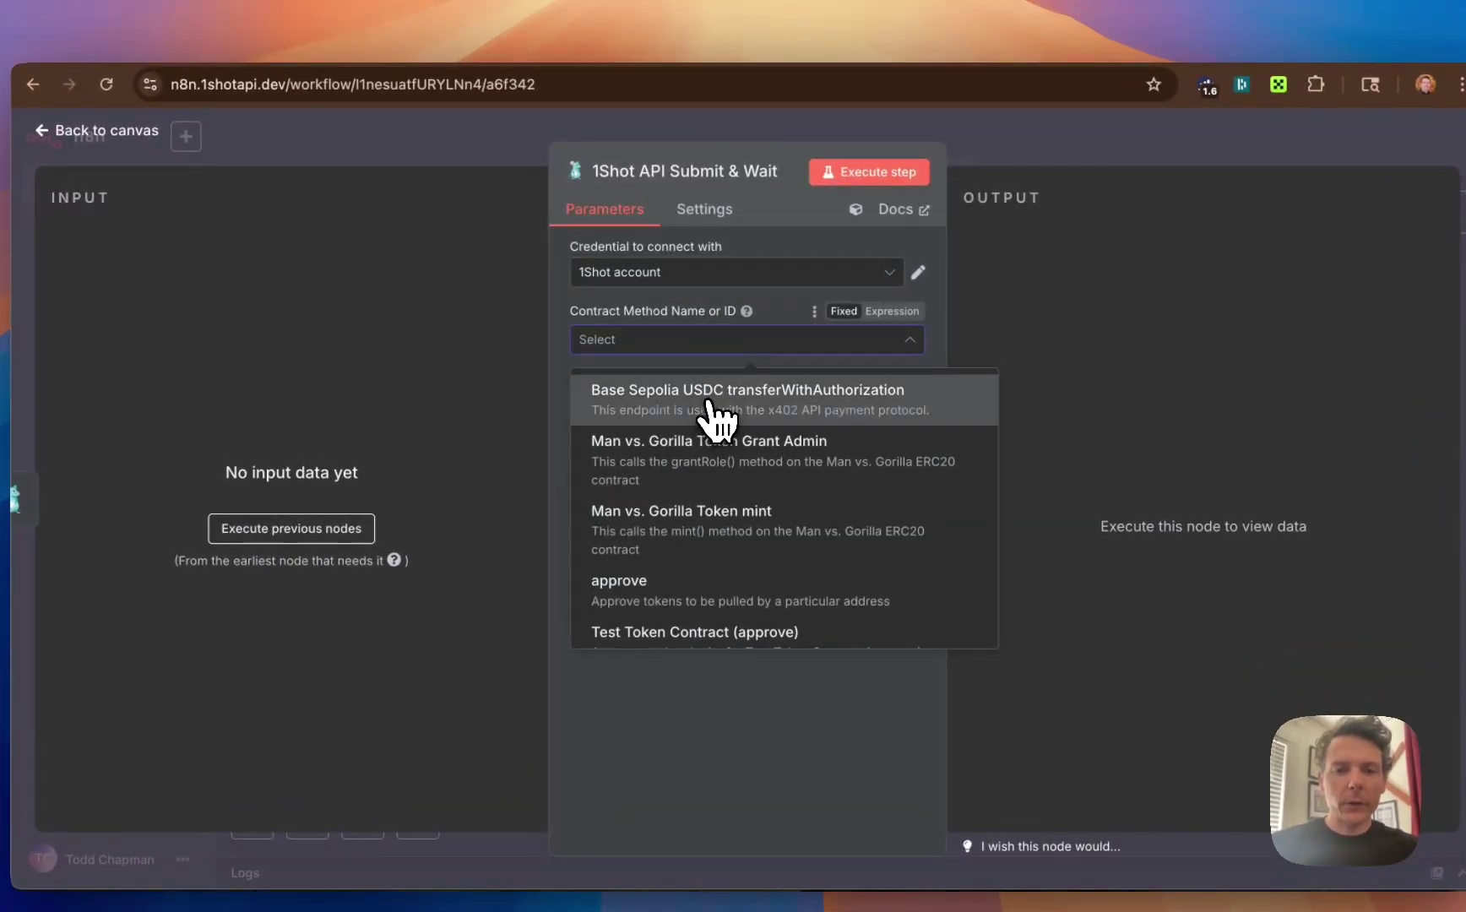
{"action": "left_click", "coordinate": [706, 393]}
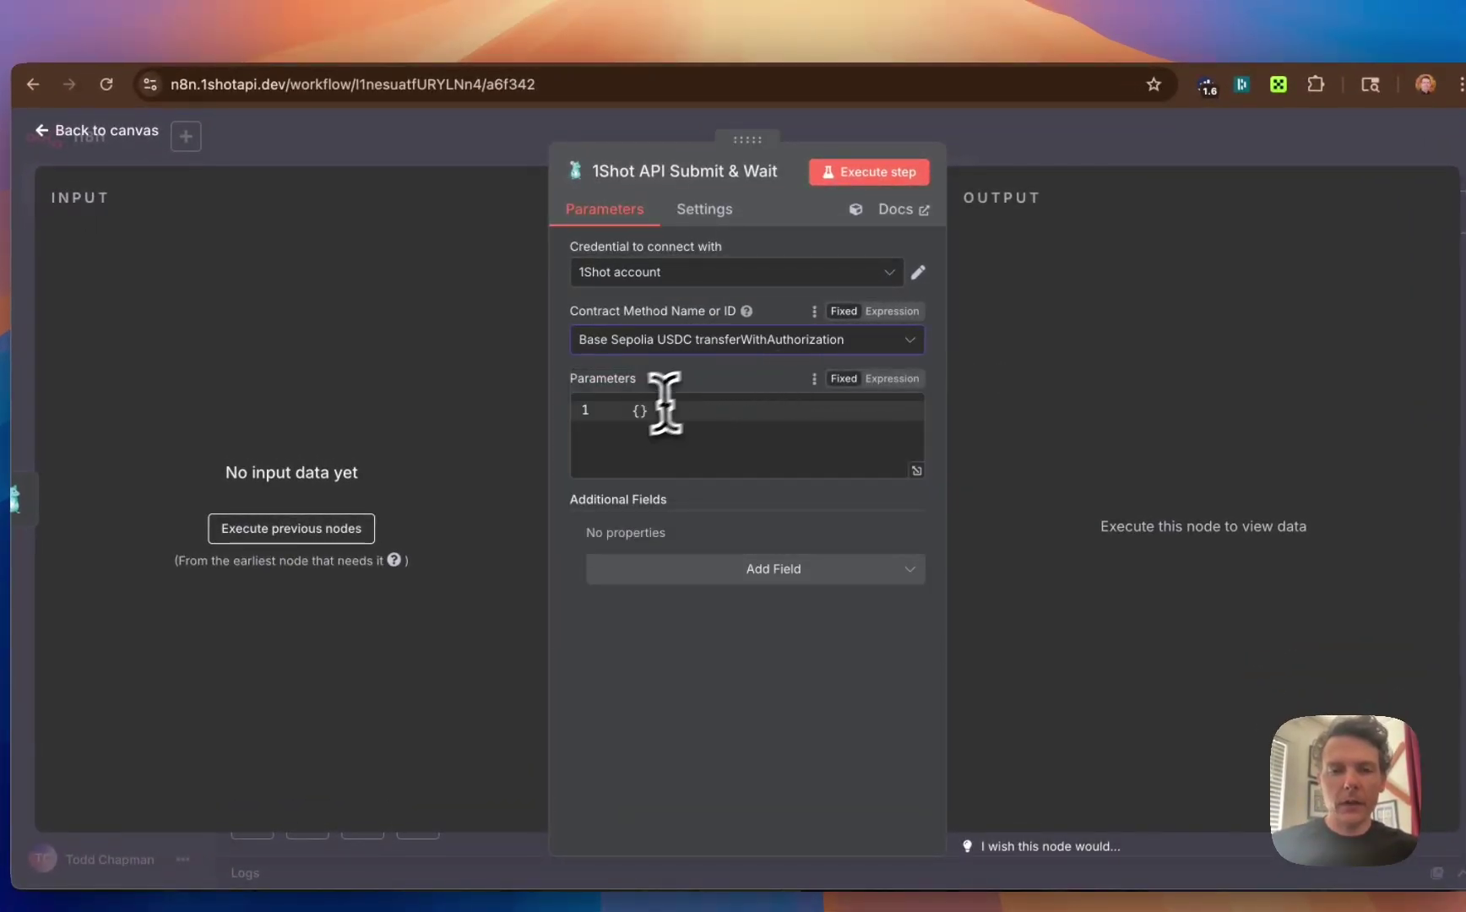
{"action": "left_click", "coordinate": [639, 469]}
{"action": "key", "text": "Return"}
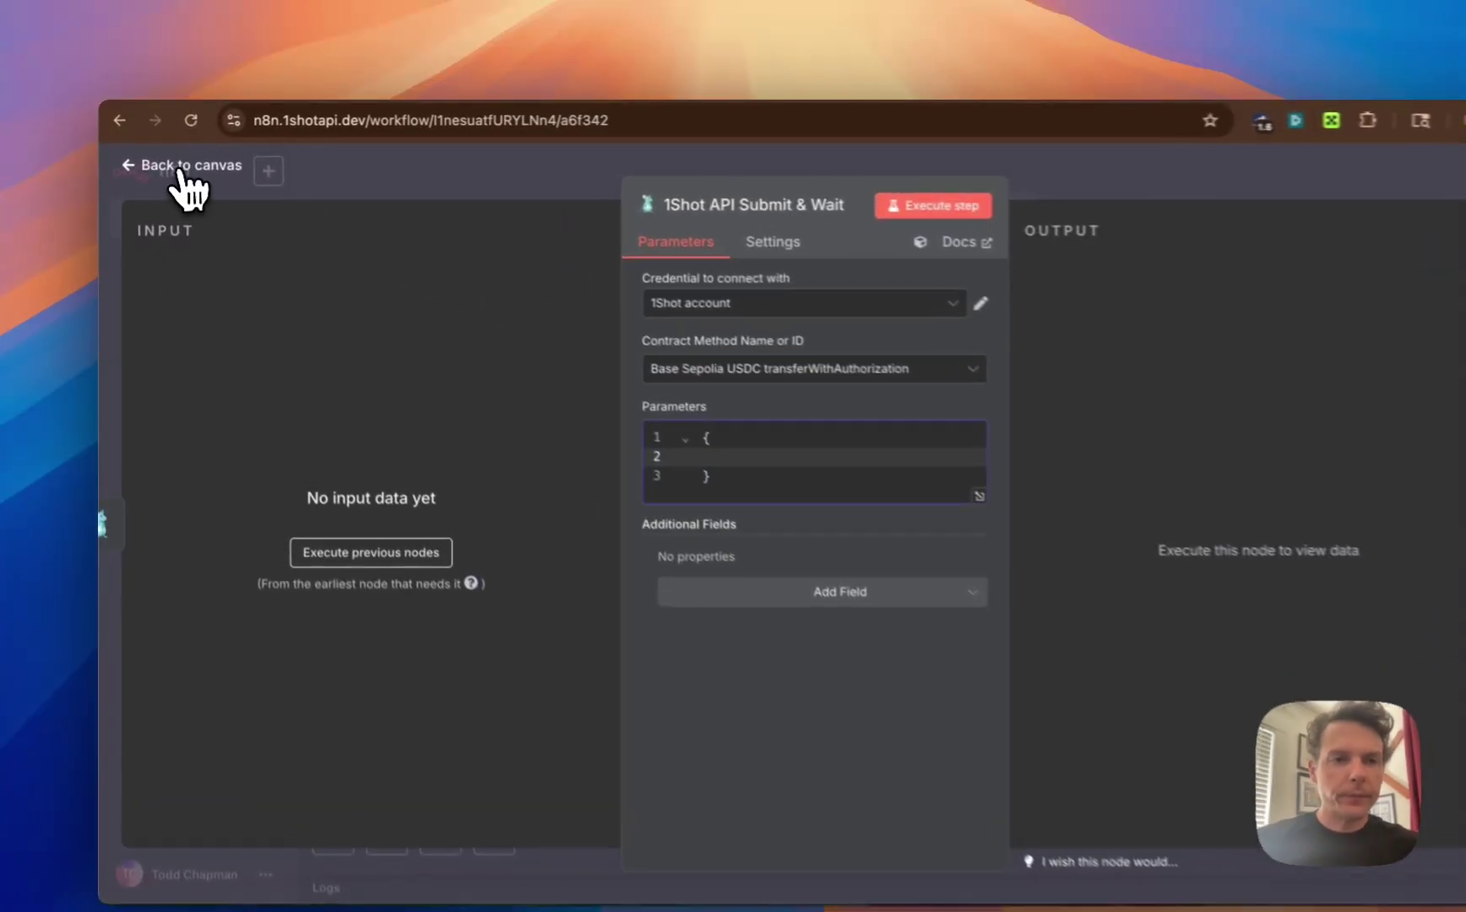
{"action": "left_click", "coordinate": [175, 158]}
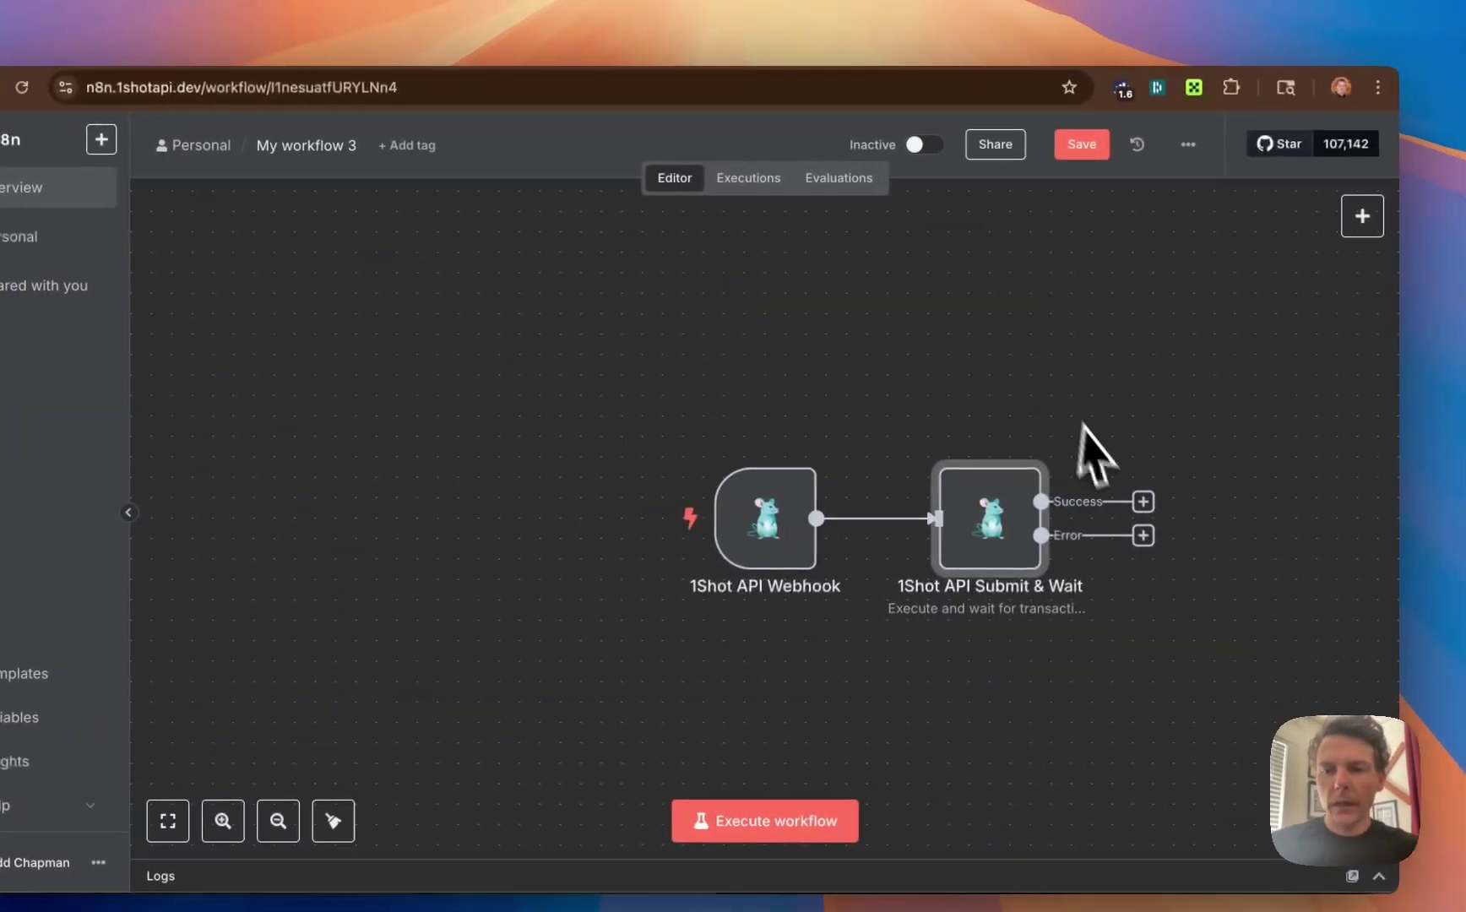